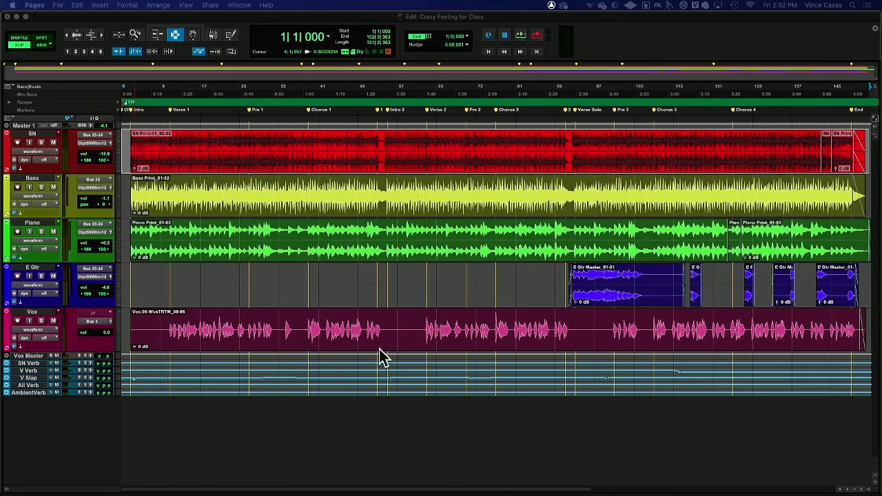
Switch to the Pro Tools Mix window and bring up the list of mixer sections that can be shown
left_click(419, 426)
key("super+equal")
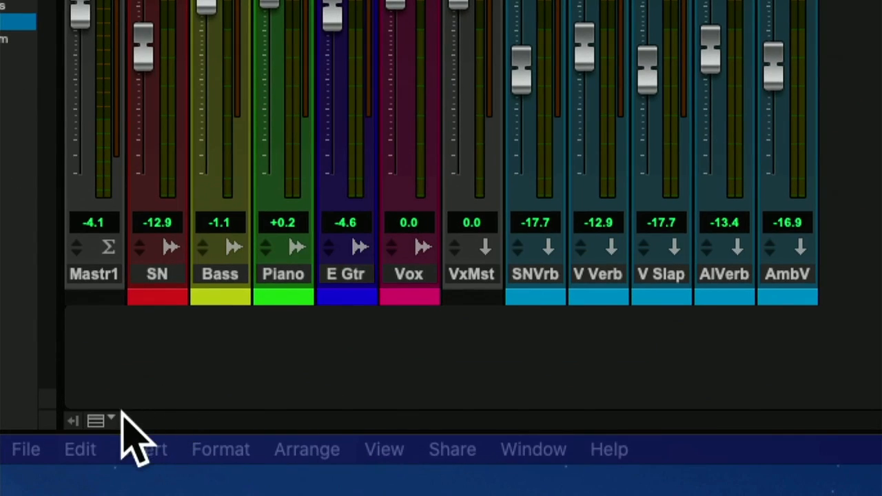
left_click(86, 490)
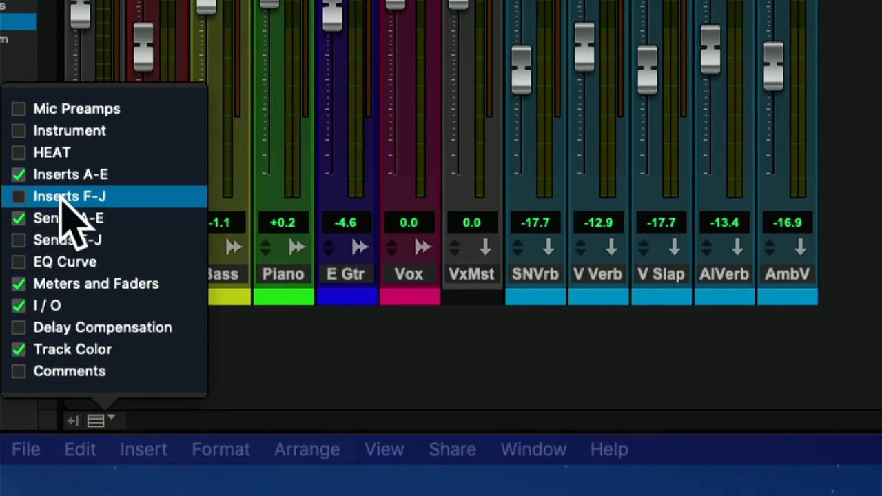
left_click(301, 355)
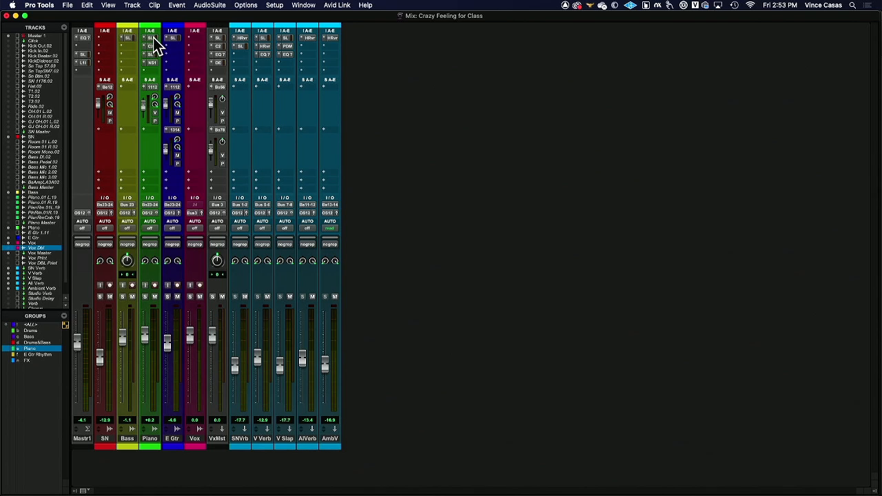
Open the Piano track's four inserts, SSLChannel, CLA-2A, second SSLChannel and NS1, and arrange their windows so none overlap
left_click(154, 40)
left_click_drag(138, 32, 333, 13)
left_click(152, 46)
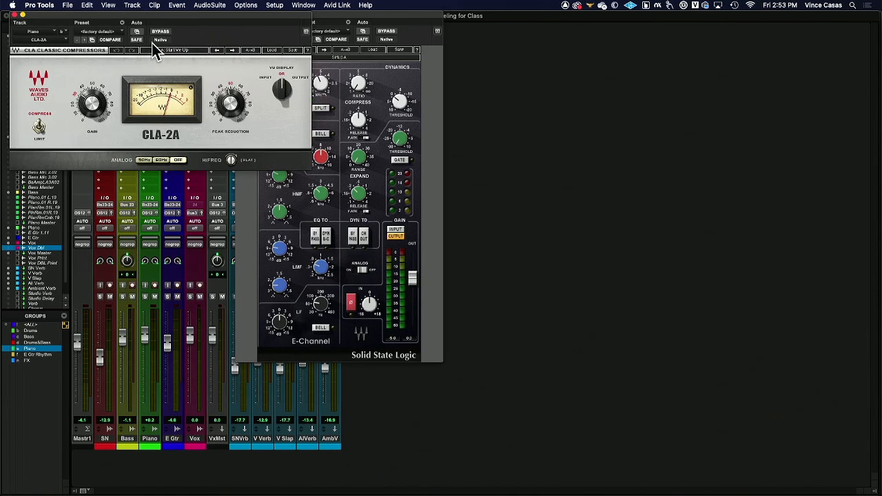
left_click_drag(122, 24, 562, 23)
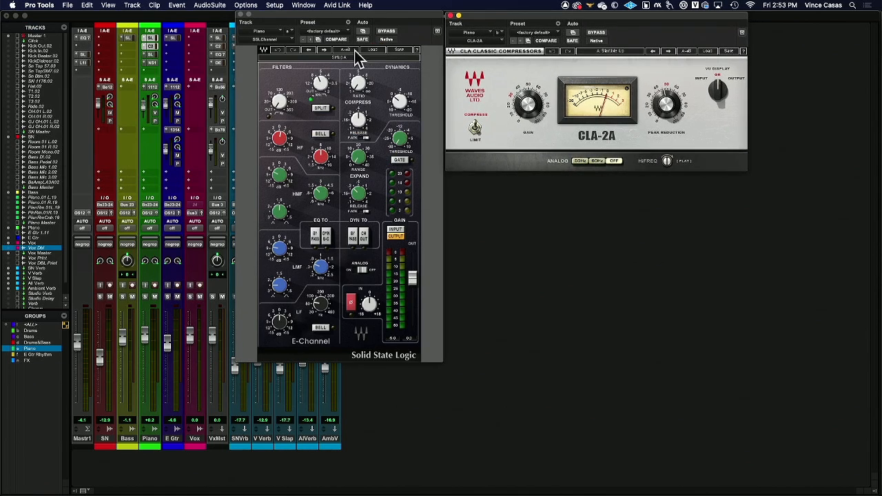
left_click(153, 54)
left_click_drag(138, 15, 574, 176)
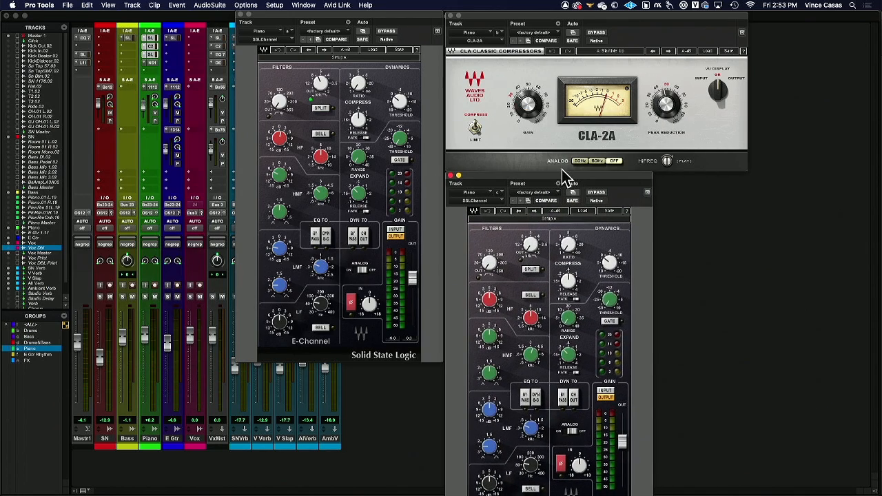
left_click(150, 63)
left_click_drag(142, 25, 780, 187)
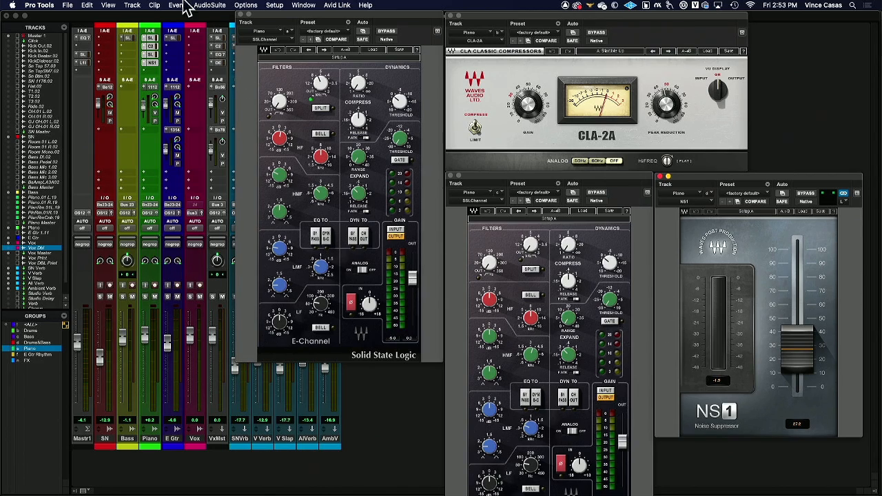
Play the full mix from the Edit window, and solo the Piano track in the Mix window
left_click(193, 22)
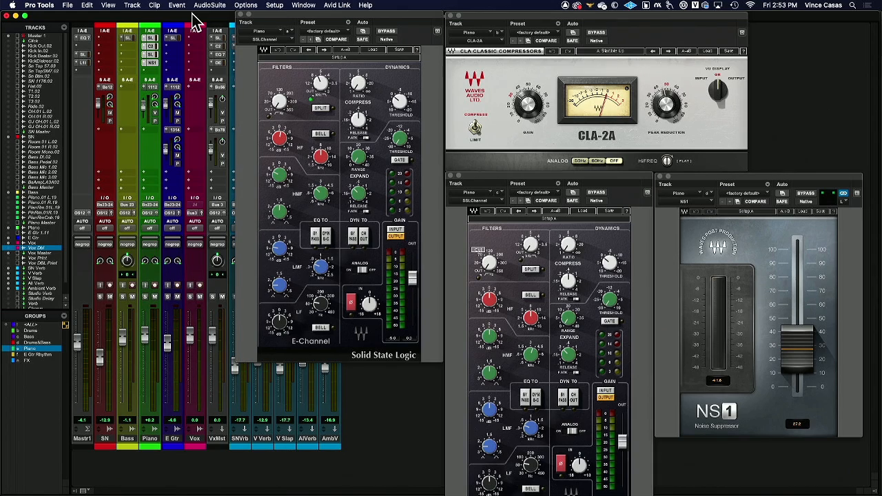
key("super+equal")
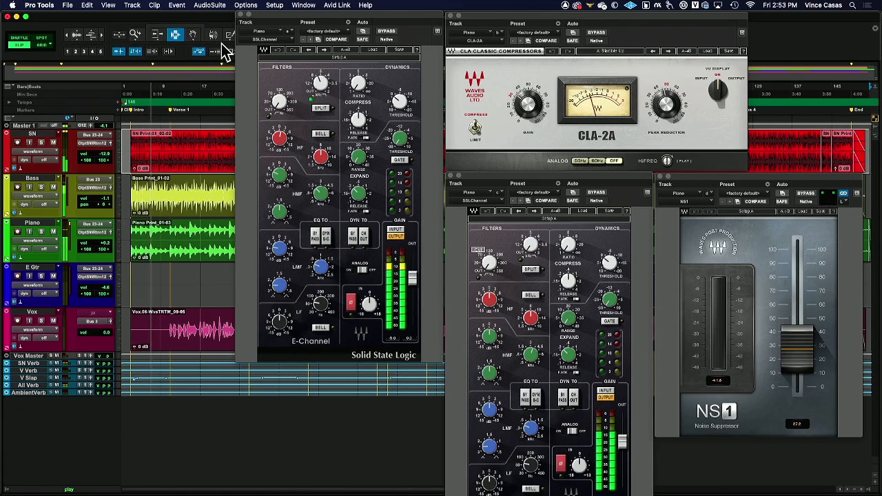
key("super+equal")
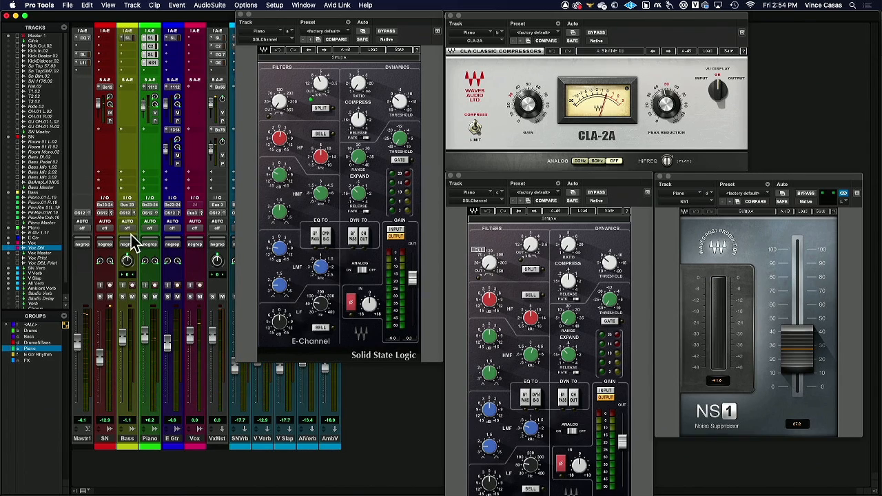
left_click(145, 298)
Select the Piano clip's Intro passage up to about Verse 1 in the Edit window, and return to the Mix window
key("super+equal")
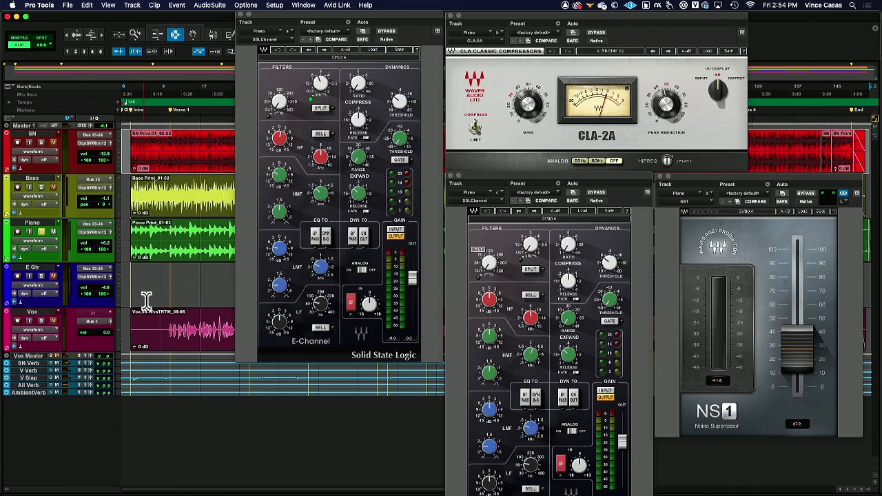
left_click_drag(131, 241, 190, 241)
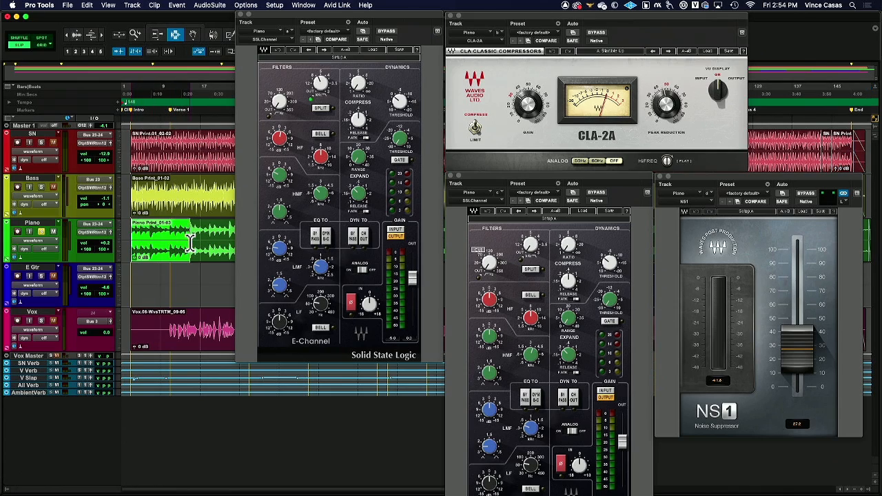
left_click(42, 45)
left_click_drag(137, 224, 171, 227)
key("super+equal")
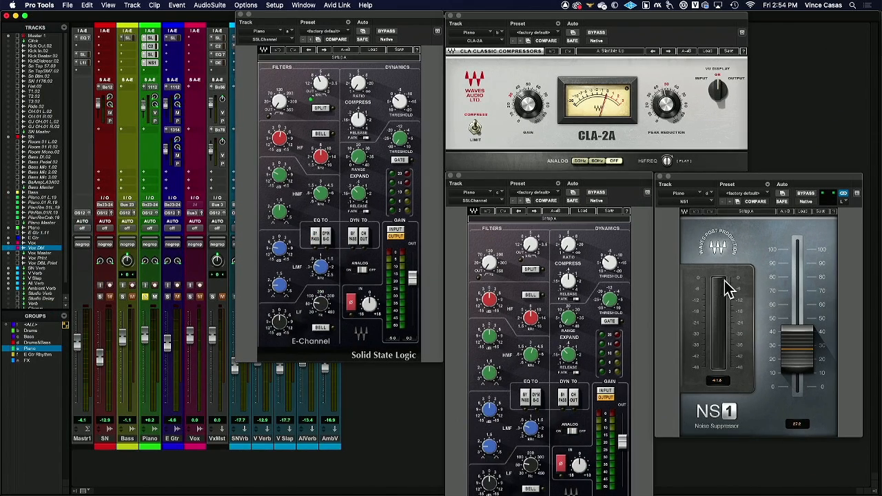
Bypass the Piano's CLA-2A and both SSLChannel inserts, leaving only the first SSLChannel window open
left_click(659, 176)
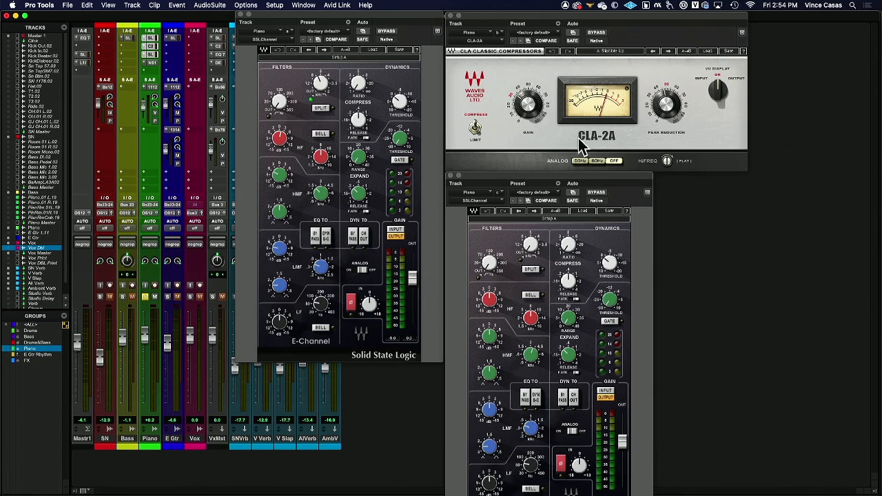
left_click(596, 32)
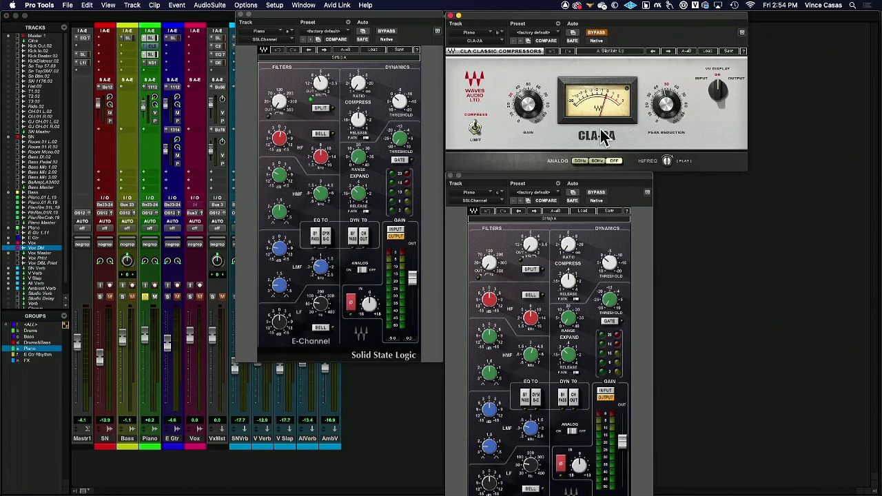
left_click(597, 193)
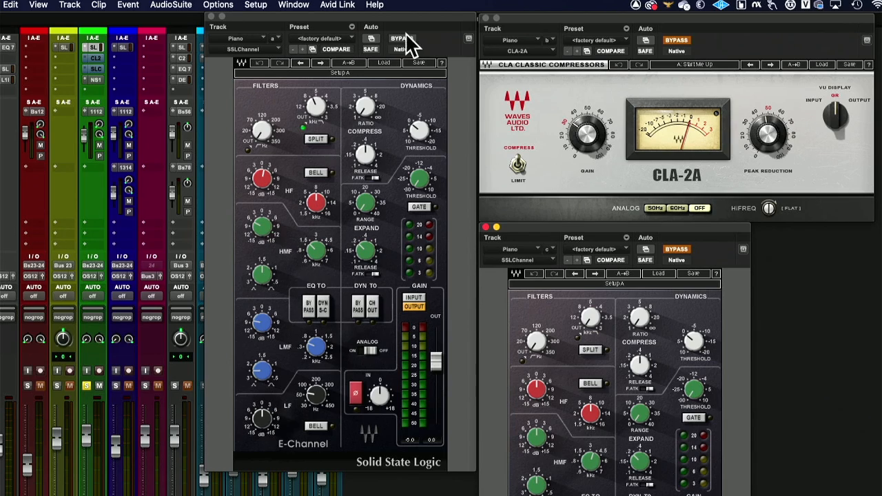
left_click(413, 40)
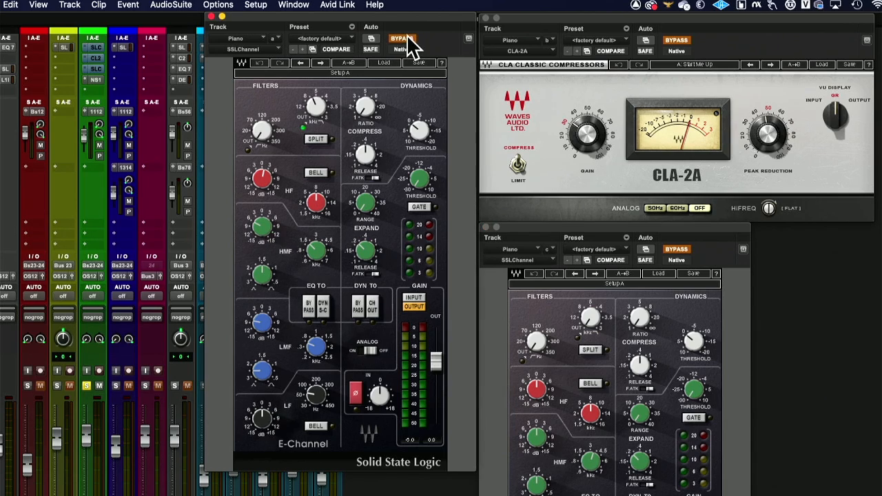
left_click(485, 18)
left_click(485, 227)
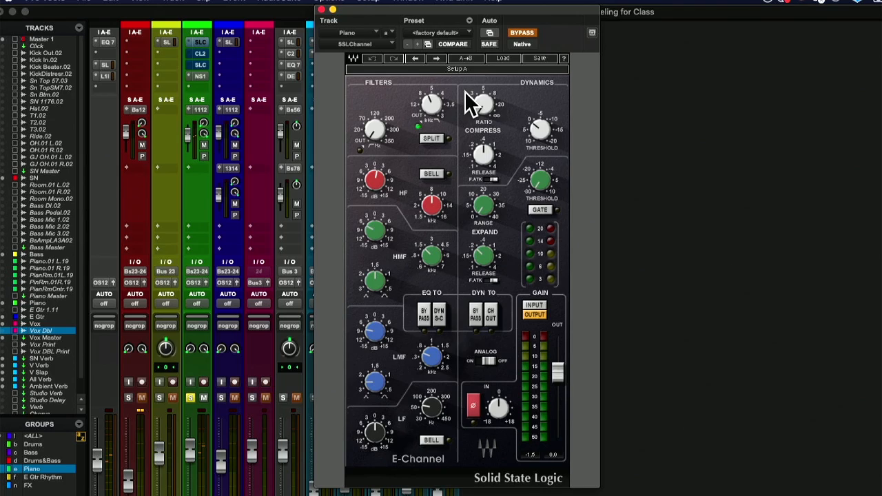
Re-enable the first SSLChannel and audition its HMF gain boosted to 12.3 dB and flat at 0.0, ending on a cut
left_click(527, 32)
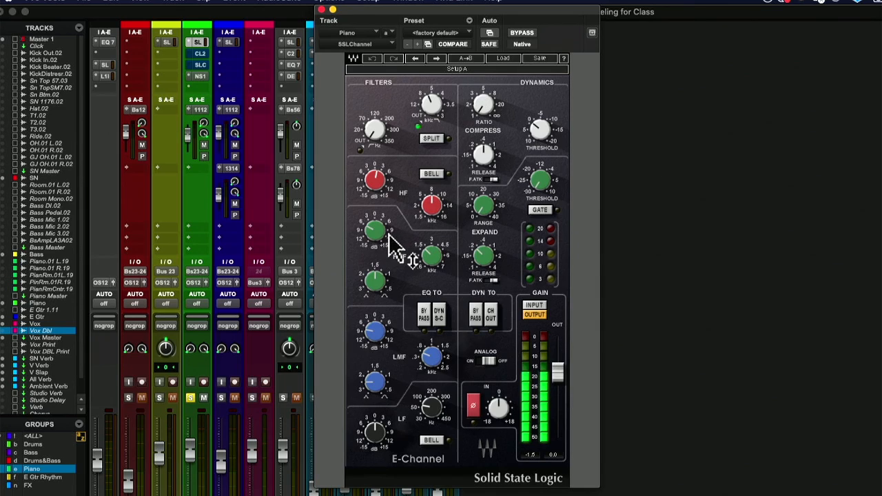
mouse_move(376, 233)
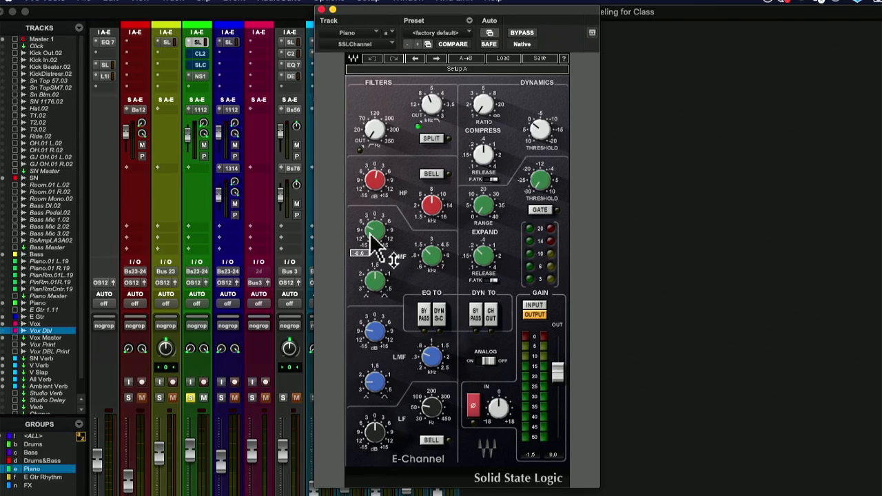
left_click(370, 233)
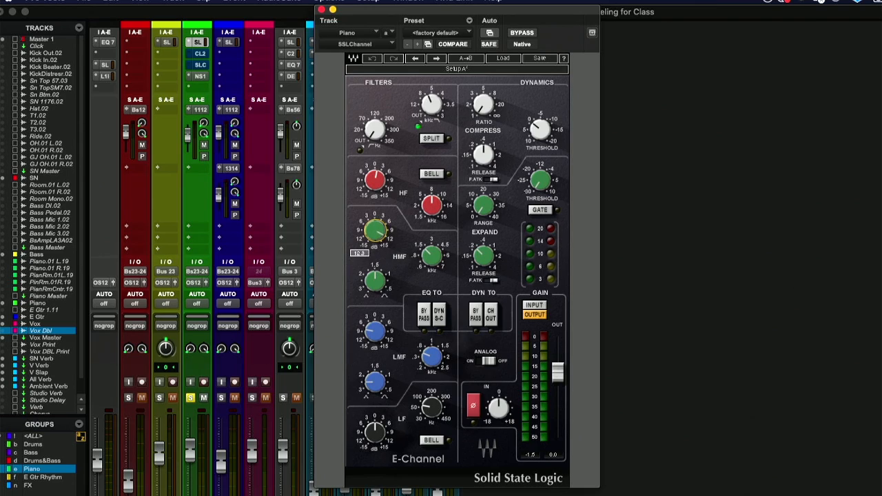
left_click_drag(370, 233, 371, 230)
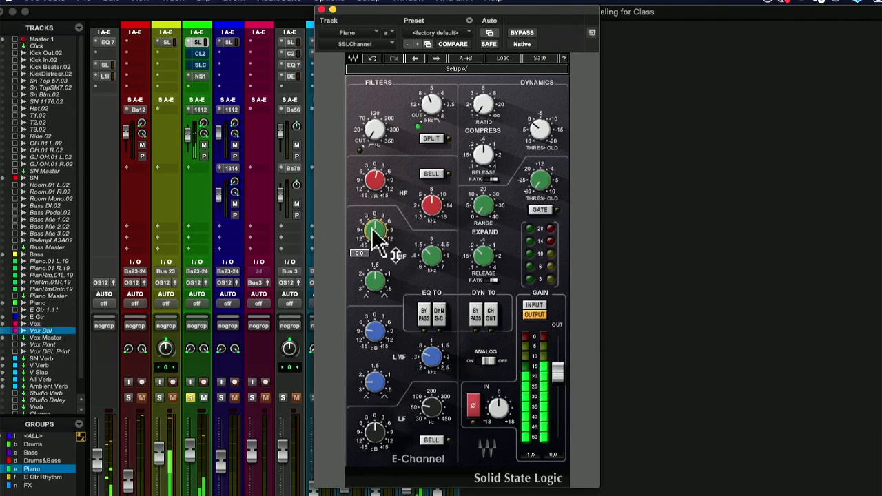
left_click_drag(372, 238, 372, 243)
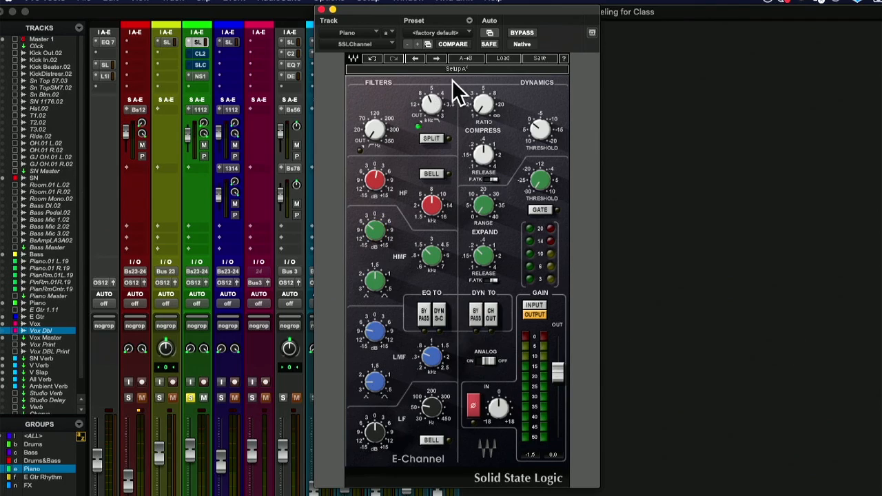
Audition the SSLChannel's low-pass filter switched out and at 3.0 kHz, ending between 5 and 8 kHz, and stop playback
mouse_move(448, 128)
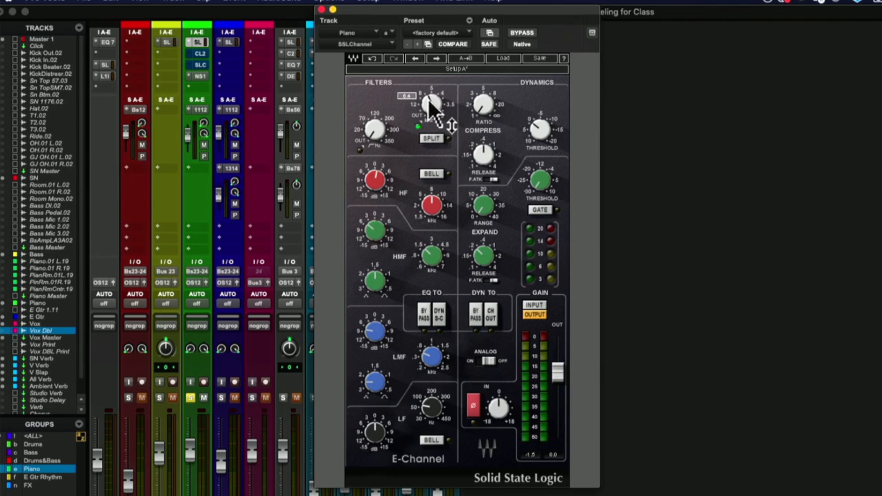
left_click(430, 98)
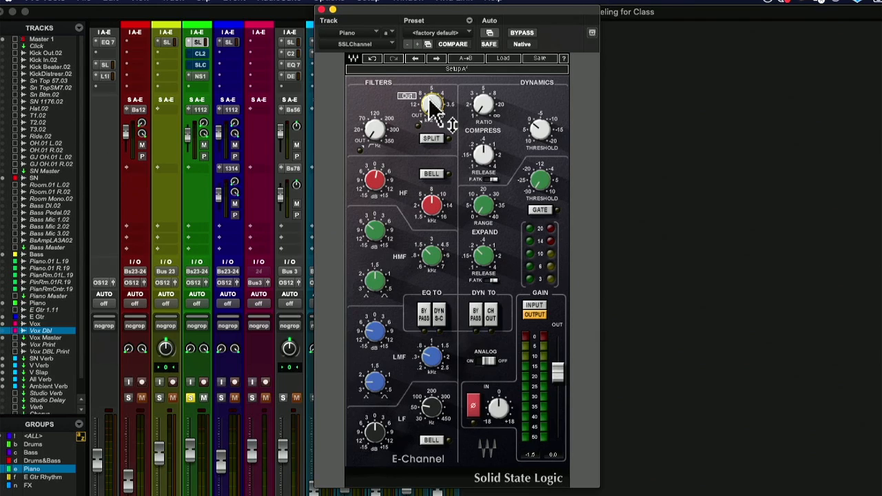
left_click_drag(432, 110, 432, 43)
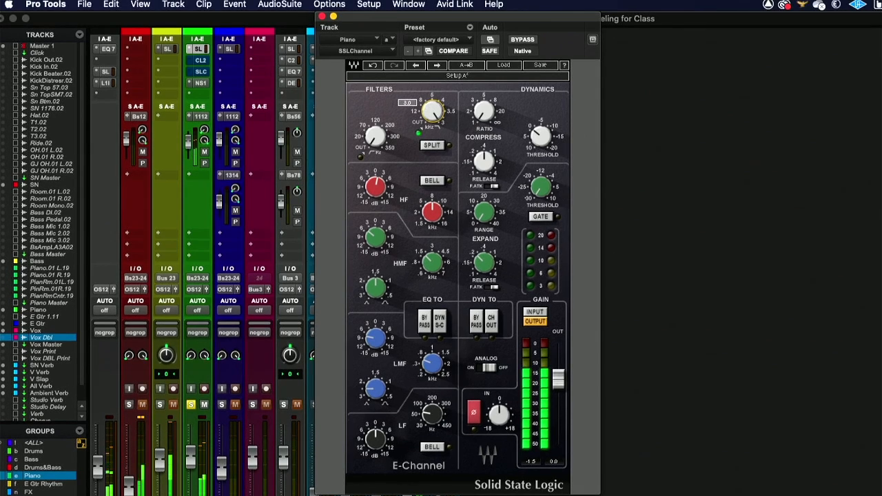
mouse_move(432, 111)
left_mouse_down()
mouse_move(432, 141)
mouse_move(432, 122)
left_mouse_up()
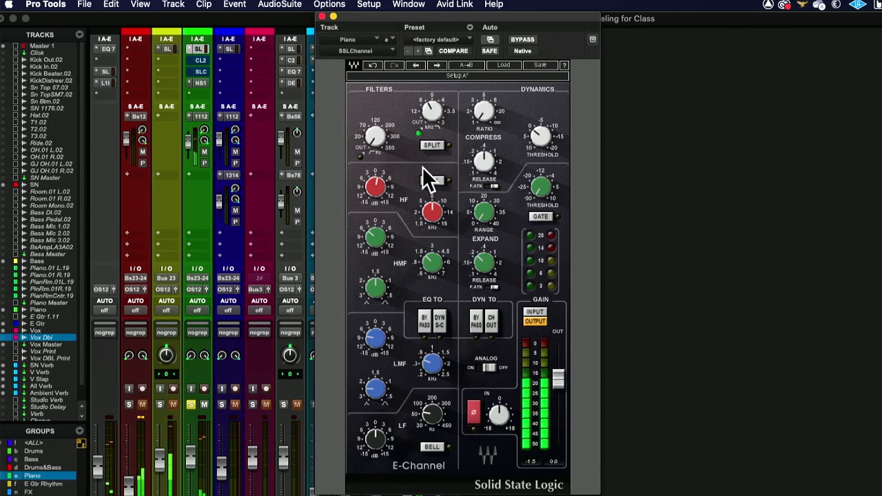
key("space")
Play the piano while auditioning HF gain boosts and a 6.7 dB cut, lower the HF frequency, and finish on a slight HF boost
mouse_move(429, 210)
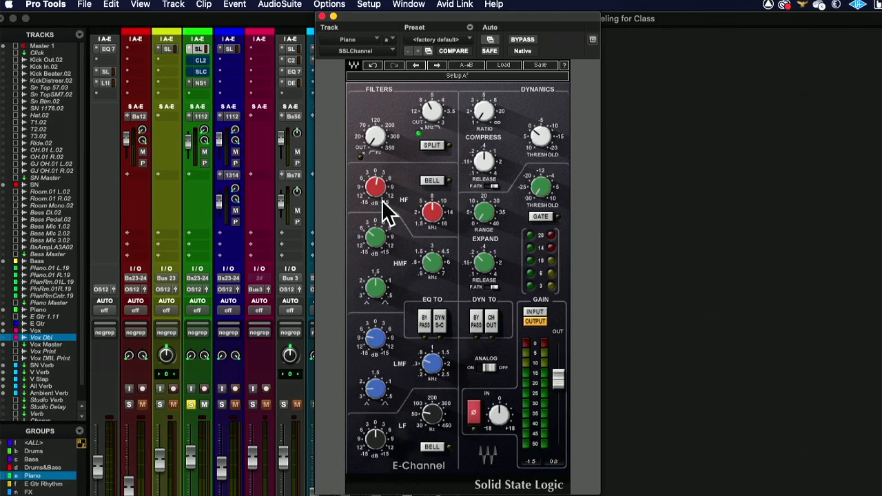
key("space")
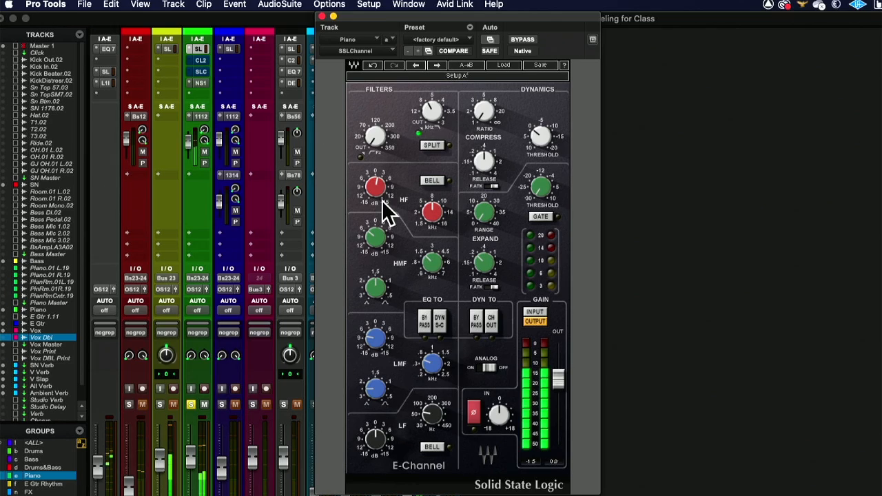
left_click_drag(372, 188, 373, 172)
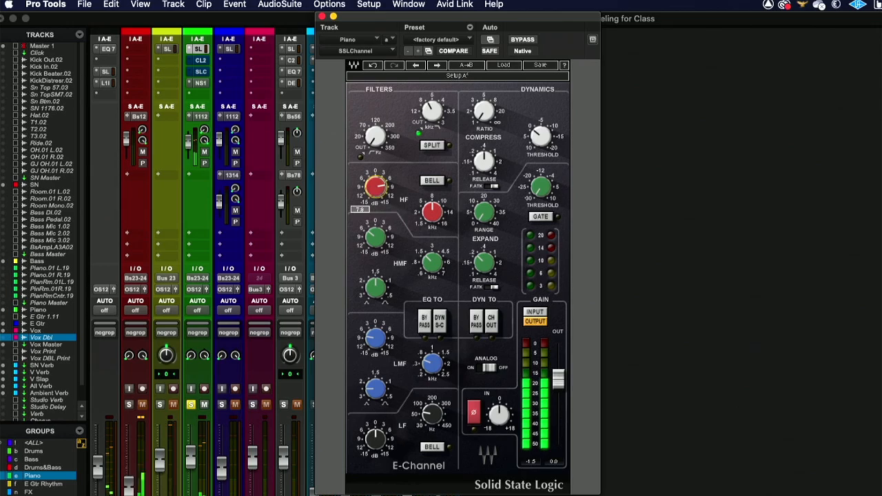
mouse_move(432, 215)
left_mouse_down()
mouse_move(433, 227)
mouse_move(432, 215)
left_mouse_up()
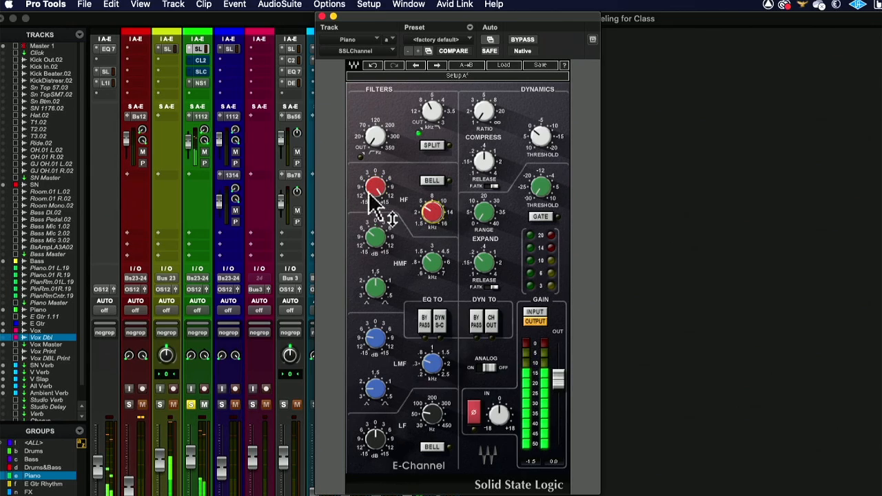
mouse_move(374, 197)
left_mouse_down()
mouse_move(374, 184)
mouse_move(375, 207)
left_mouse_up()
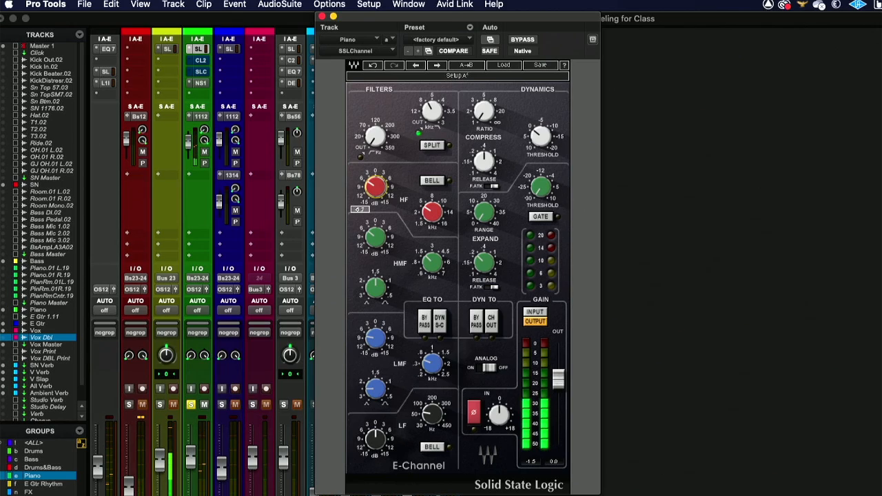
left_click_drag(375, 207, 377, 187)
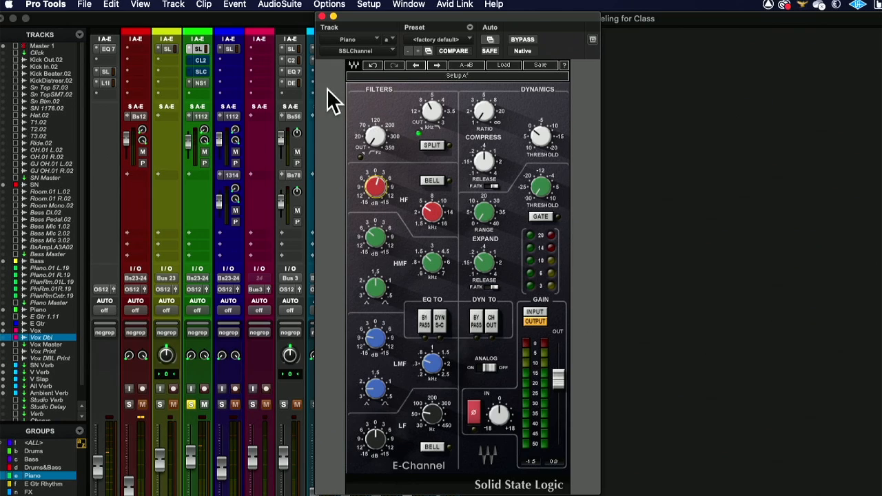
Re-enable the Piano's CLA-2A and second SSLChannel inserts, and close the open plug-in windows
left_click(202, 62)
left_click_drag(545, 125, 435, 105)
left_click(500, 128)
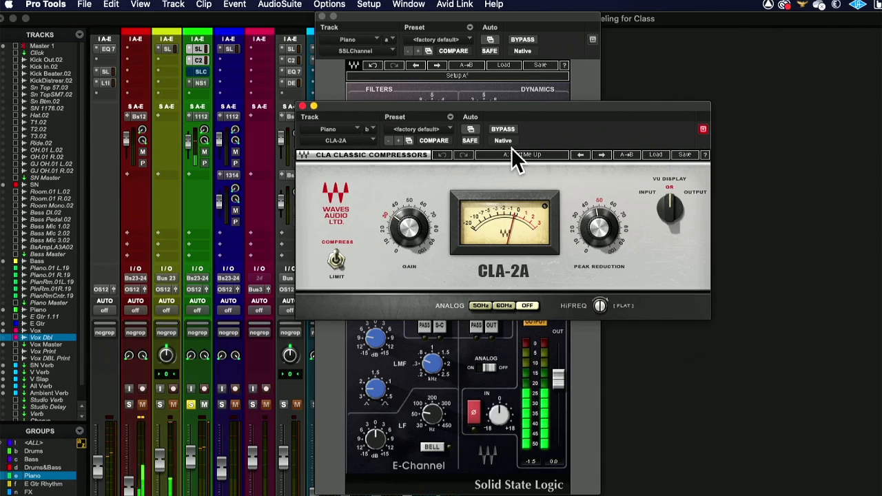
left_click(302, 105)
left_click(323, 16)
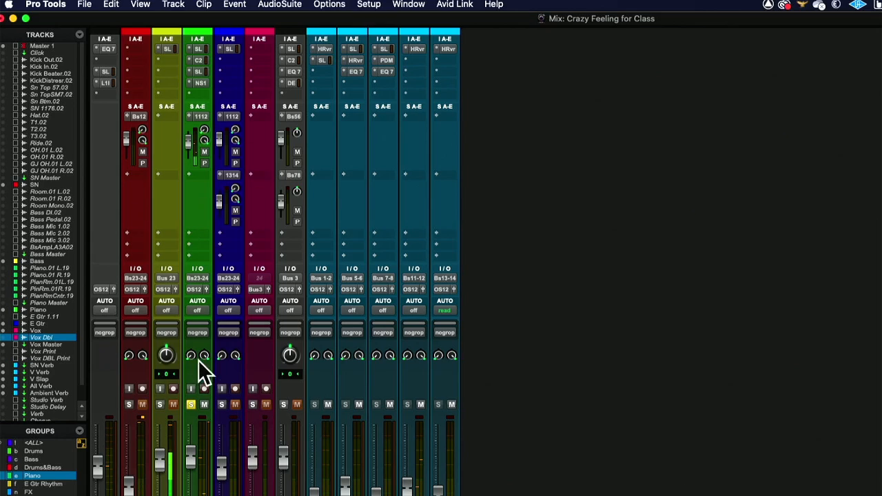
Solo the SN track in place of Piano and add the stereo Abbey Road RS124 compressor to its first insert slot
left_click(128, 404)
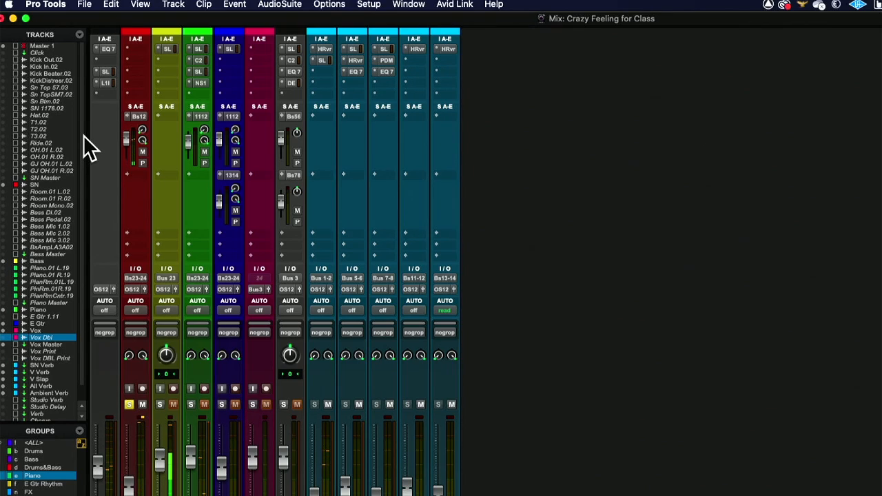
left_click(127, 49)
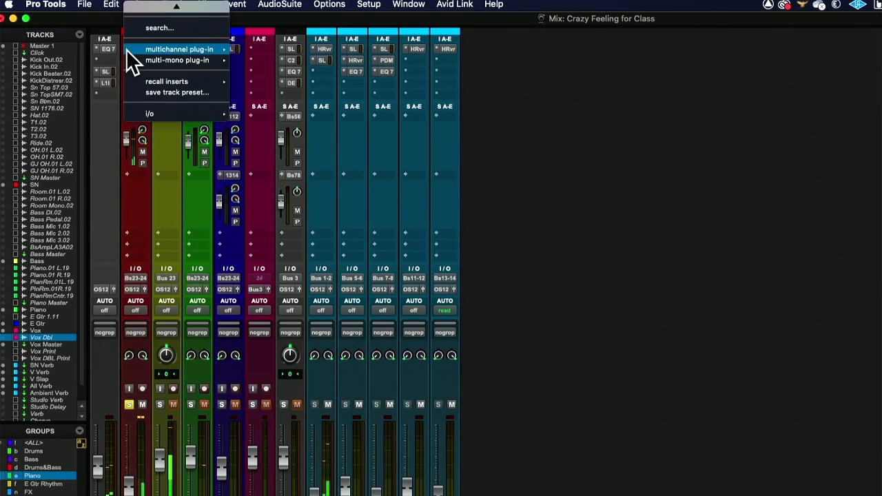
mouse_move(127, 49)
mouse_move(250, 51)
mouse_move(279, 63)
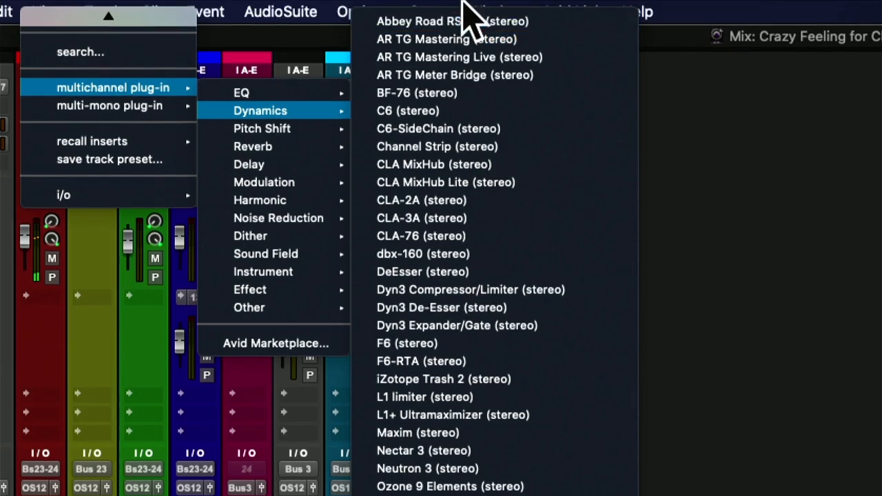
left_click(481, 21)
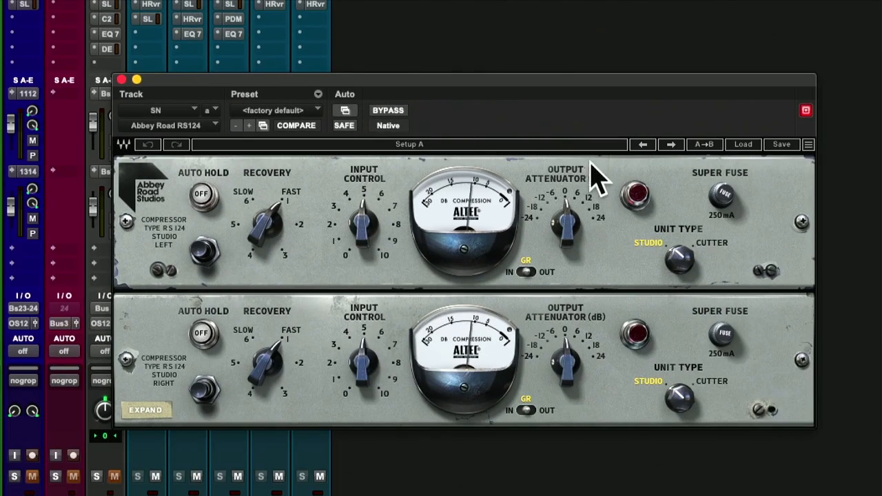
Load the RS124's Stereo Drum Booster preset, set the input control to about 5 and output attenuator near 0 dB, and close the plug-in
left_click(670, 144)
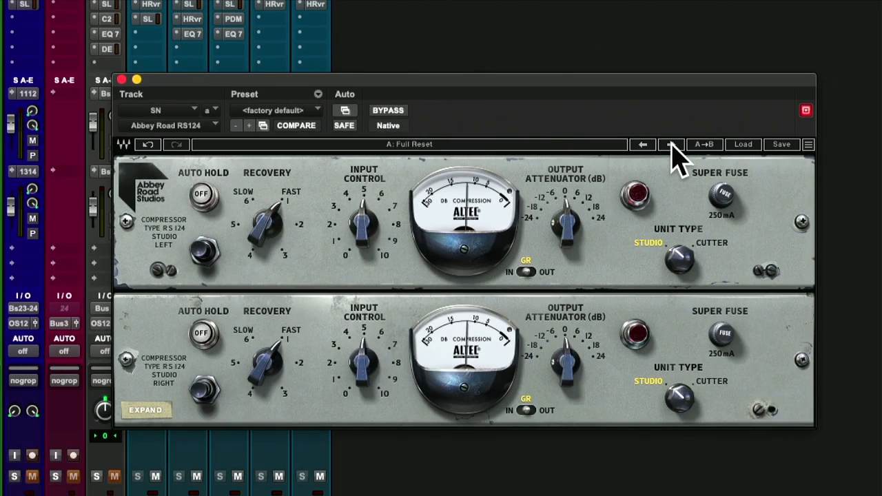
left_click(671, 144)
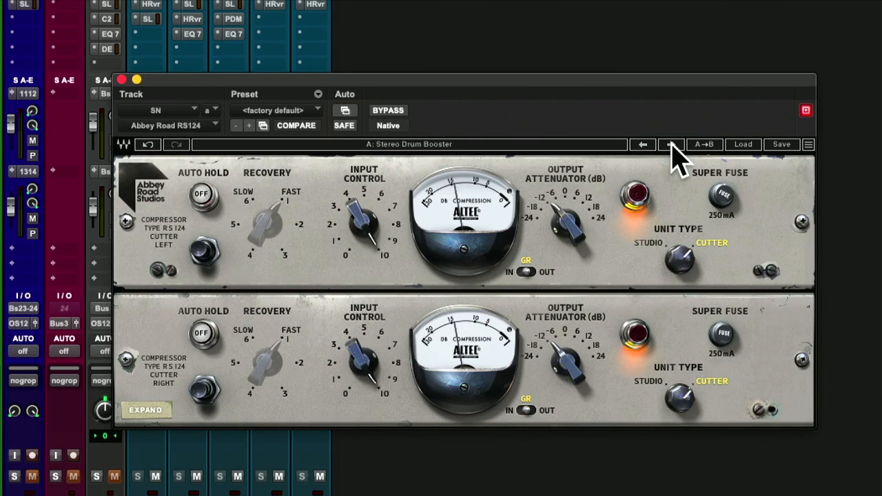
left_click_drag(365, 241, 365, 263)
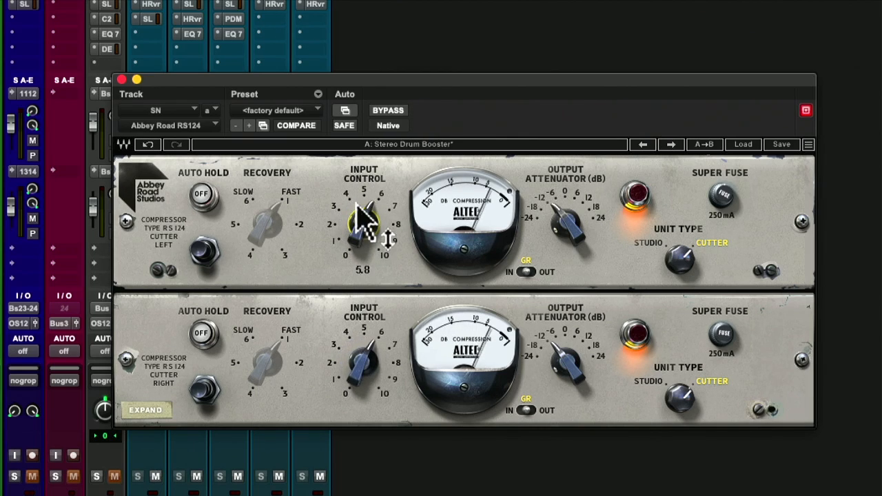
mouse_move(583, 220)
left_mouse_down()
mouse_move(580, 231)
mouse_move(568, 227)
left_mouse_up()
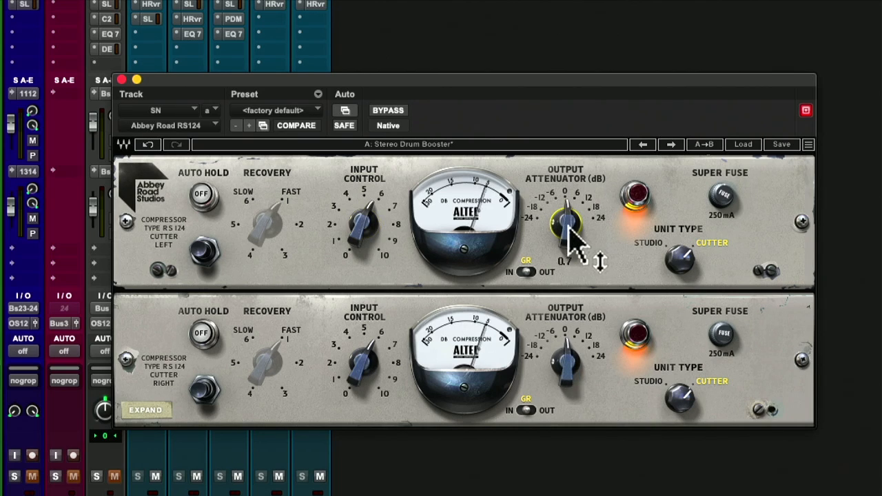
left_click_drag(351, 241, 356, 232)
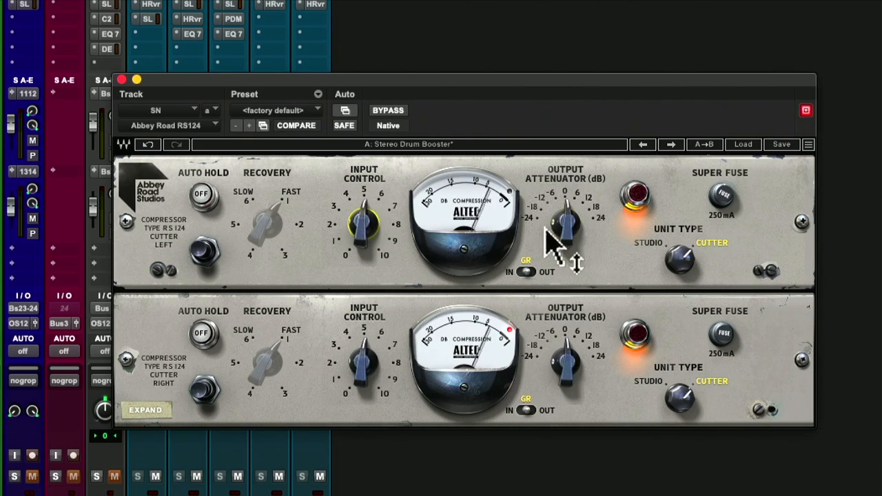
left_click_drag(548, 239, 557, 234)
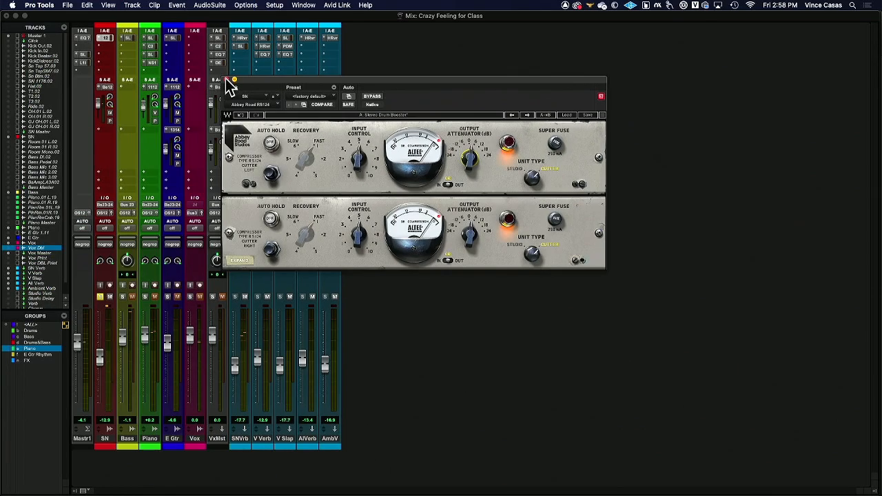
left_click(227, 80)
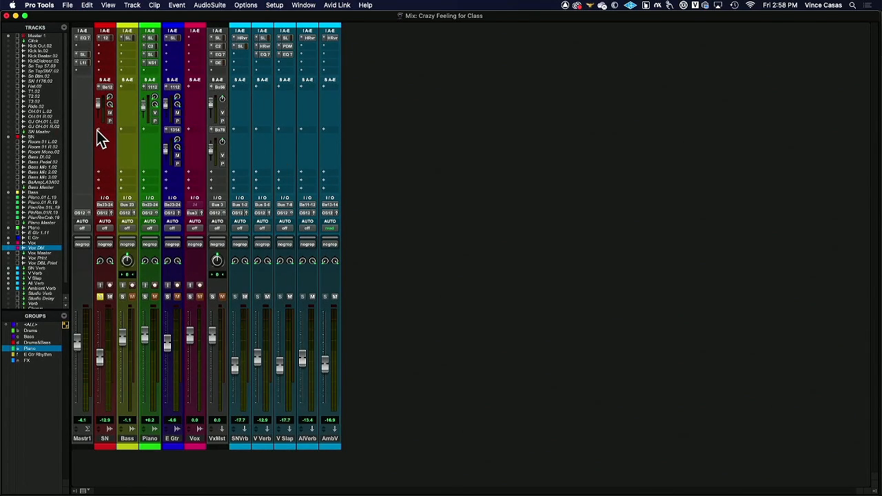
Add a second send on the SN track to Bus 5-6 (Stereo) and set its level to 0.0 dB
left_click(96, 130)
mouse_move(116, 140)
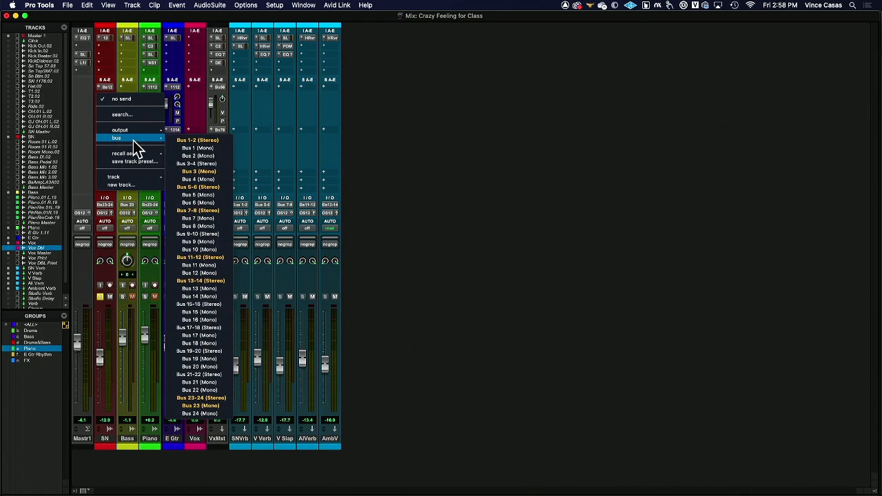
left_click(212, 192)
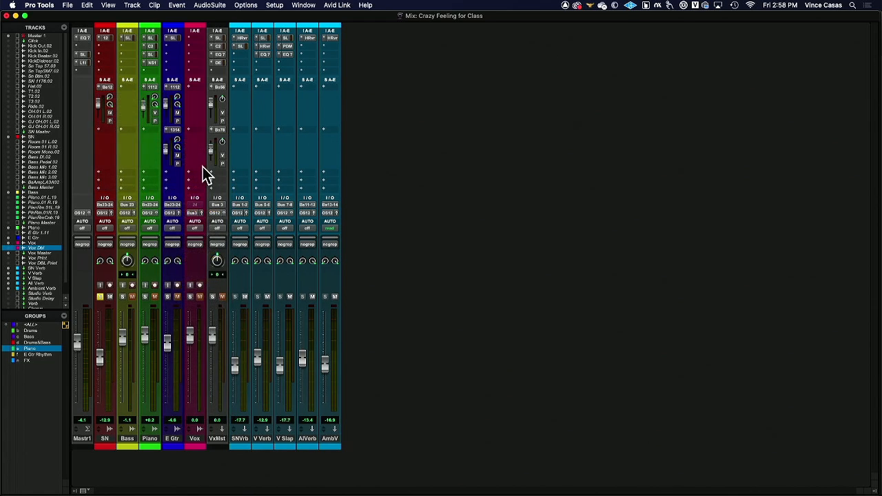
left_click(97, 158, "alt")
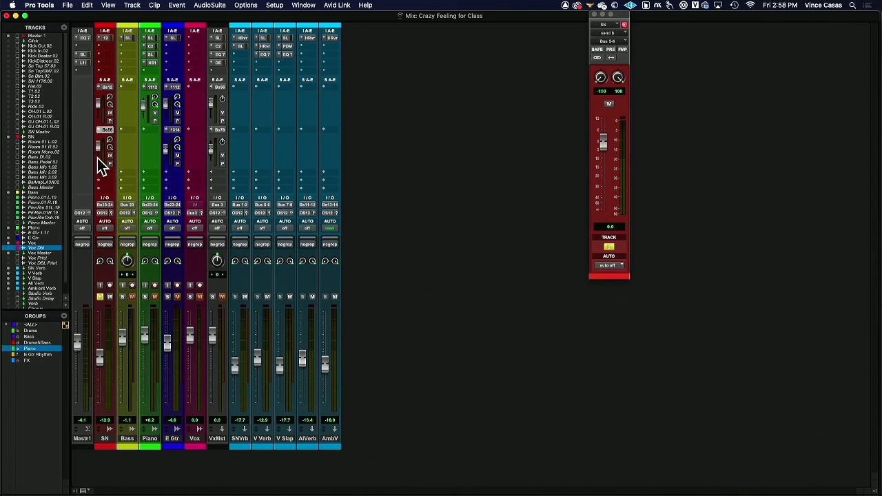
Add a third SN send to Bus 7-8 (Stereo), show its controls in the mixer, and set its level to 0.0 dB
left_click(102, 181)
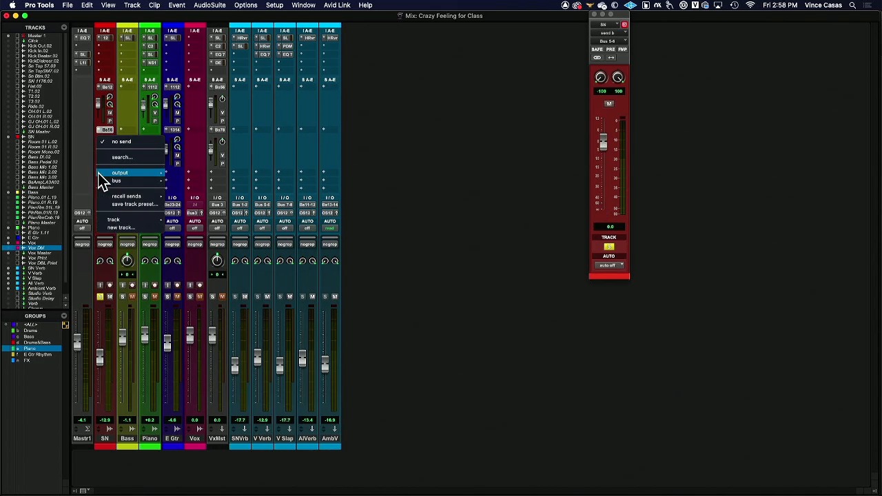
mouse_move(138, 181)
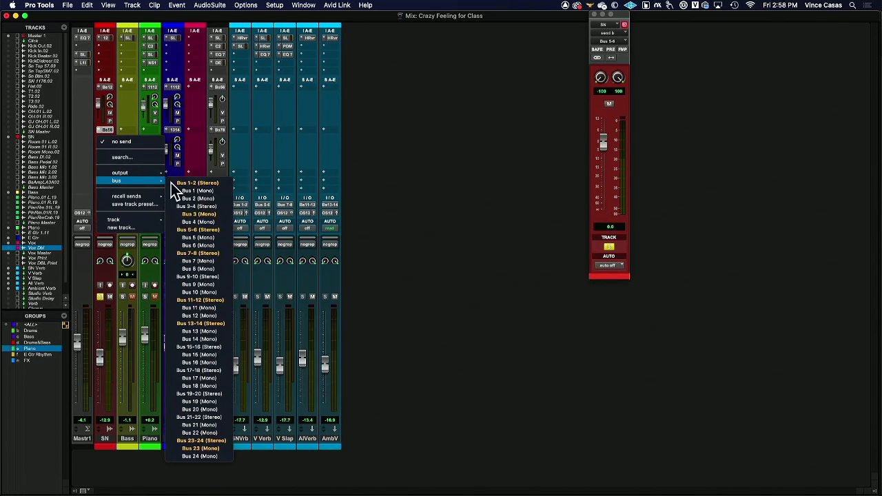
left_click(214, 252)
left_click(104, 173)
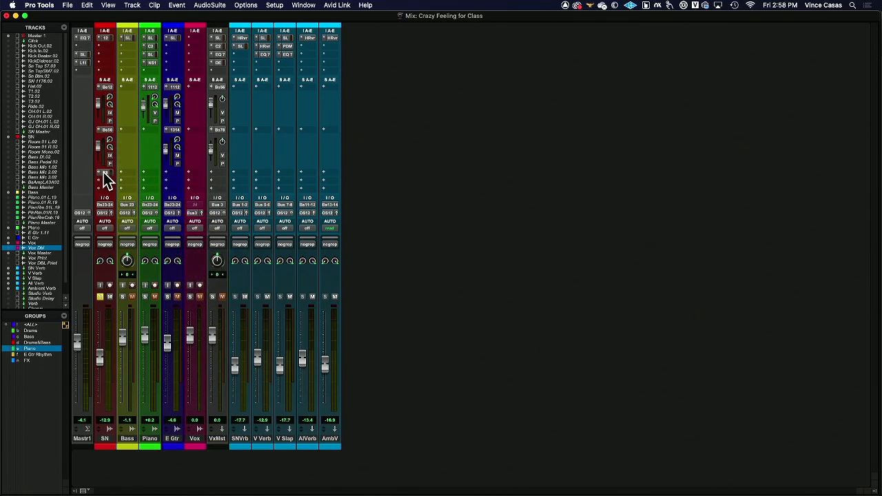
left_click(102, 173)
left_click(103, 173, "super")
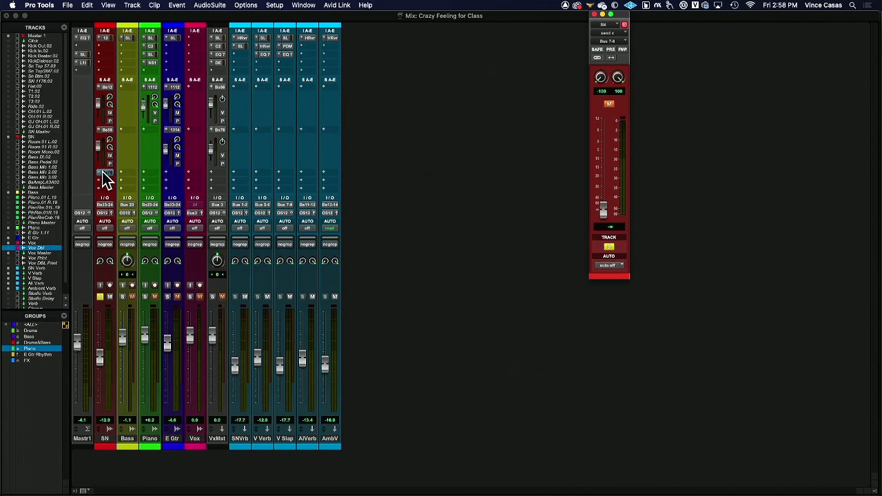
left_click(99, 172, "super")
left_click(103, 173, "super")
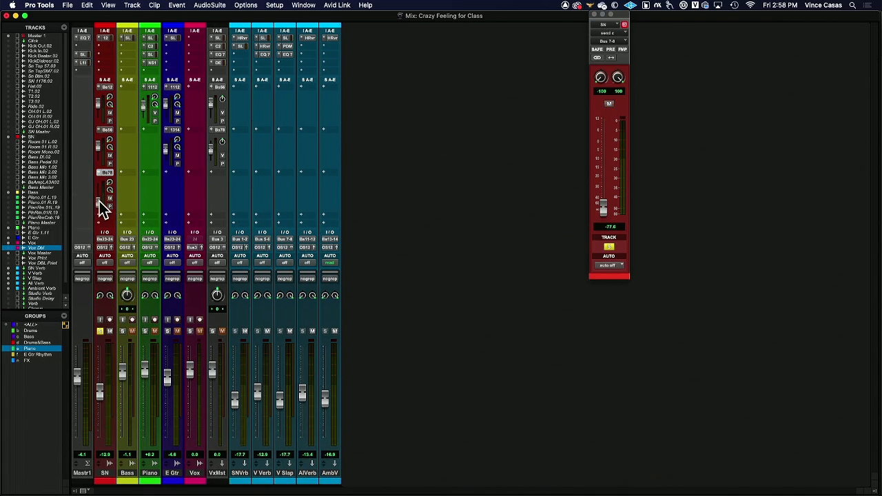
left_click(99, 202, "alt")
Start playback and insert the stereo AIR Multi-Delay in the V Verb track's fourth insert slot
key("space")
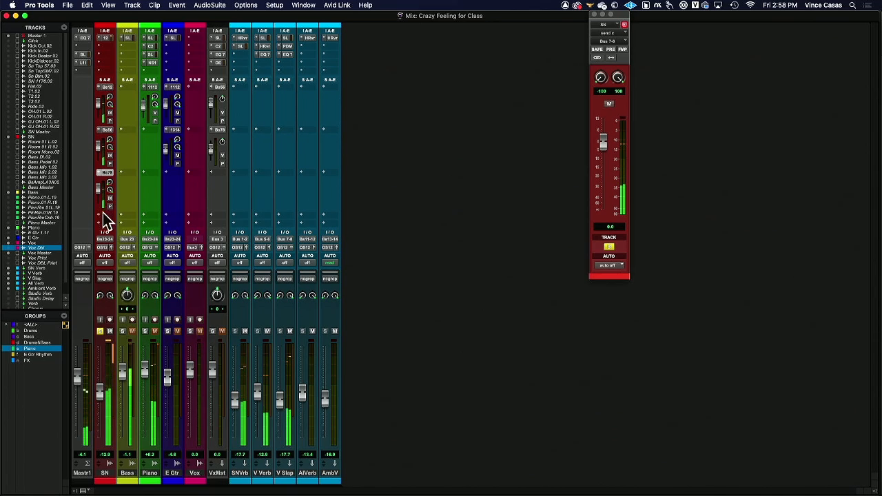
left_click(268, 46)
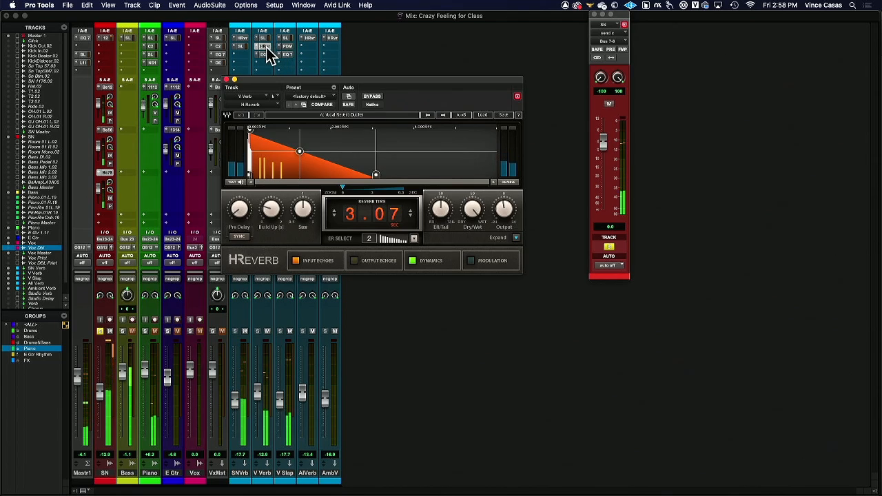
left_click(256, 70)
mouse_move(330, 72)
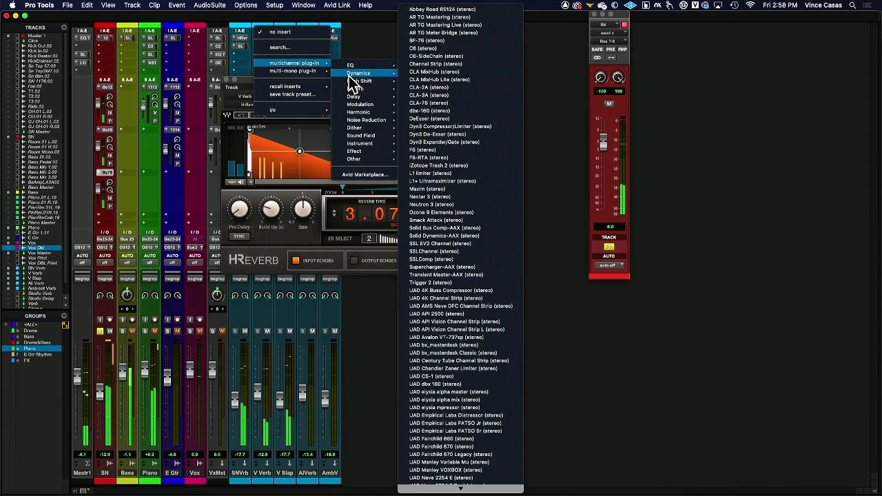
mouse_move(378, 114)
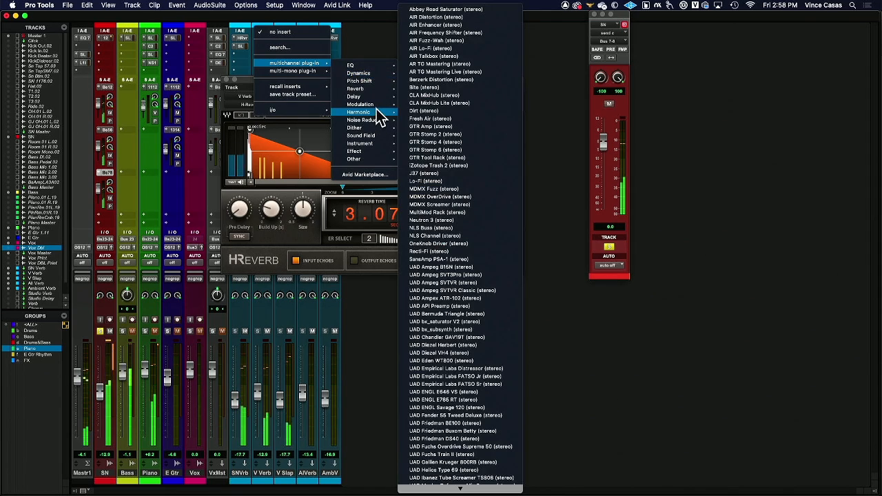
mouse_move(372, 96)
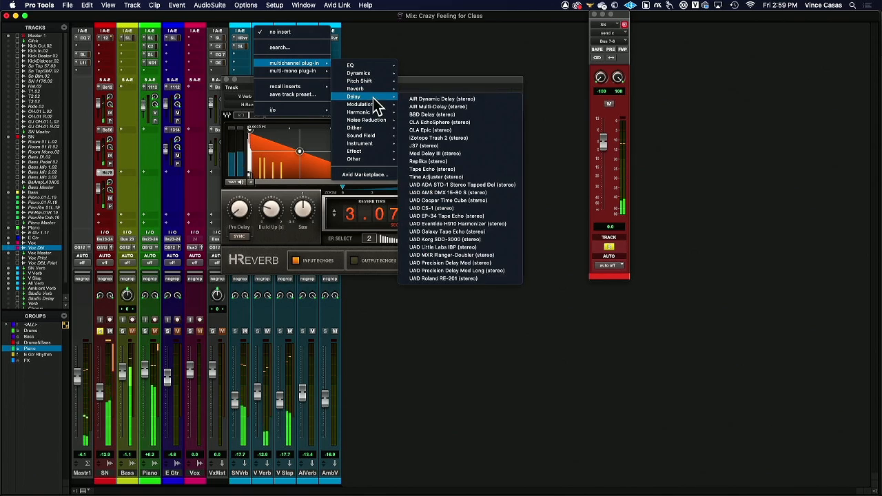
left_click(466, 105)
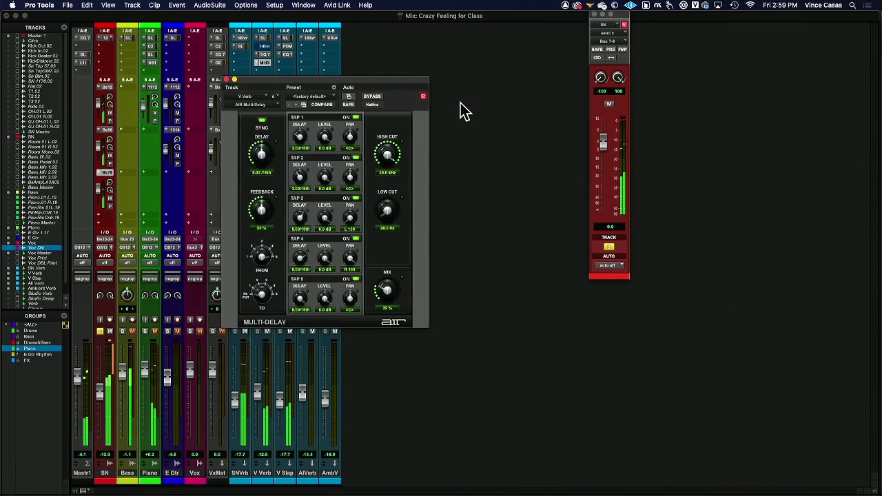
Load the Multi-Delay's 21 Dotted Eights preset, raise the V Verb fader to +2.3 dB, and set the delay mix to 100 %
left_click(330, 96)
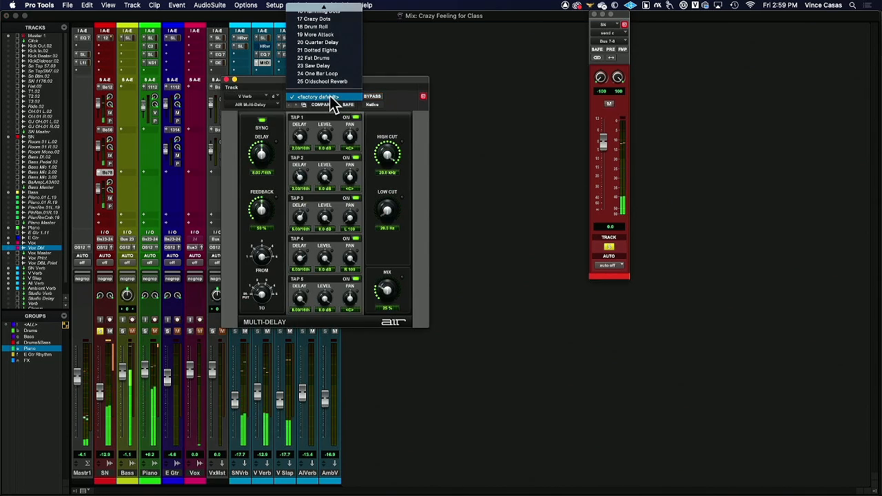
left_click(337, 53)
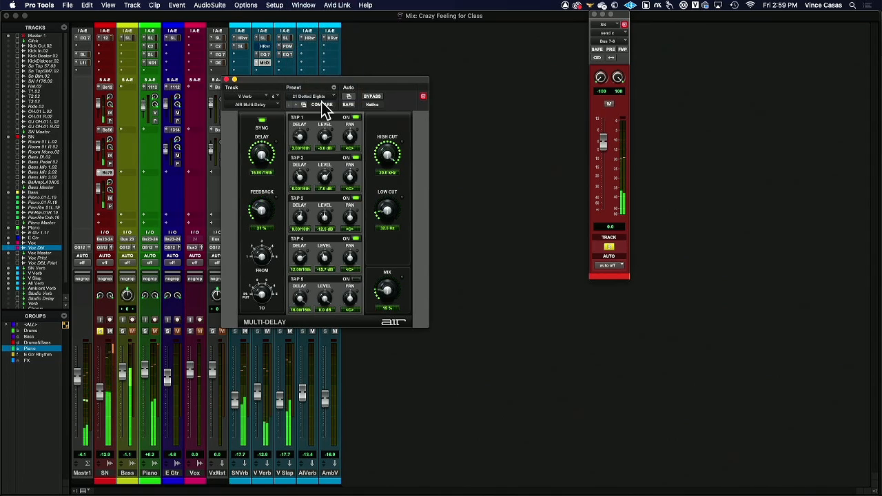
left_click_drag(296, 89, 406, 79)
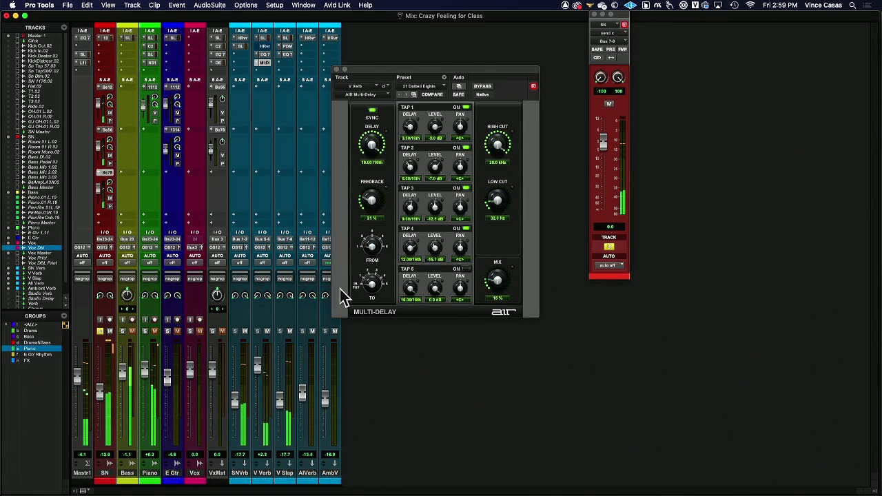
left_click_drag(497, 277, 515, 80)
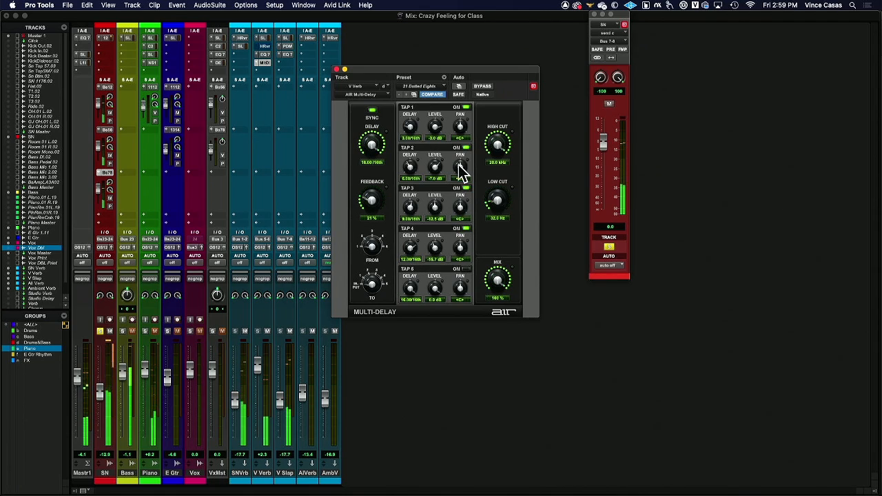
Audition the Multi-Delay presets 20 Quarter Delay, 16 Flamming Dots and 15 Infinite Delay, ending on 12 Afterburner
left_click(441, 86)
left_click(447, 89)
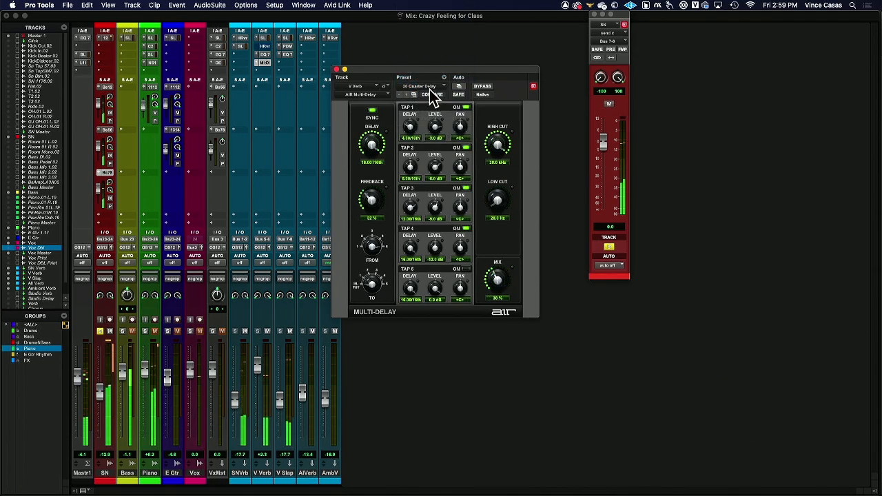
left_click(438, 87)
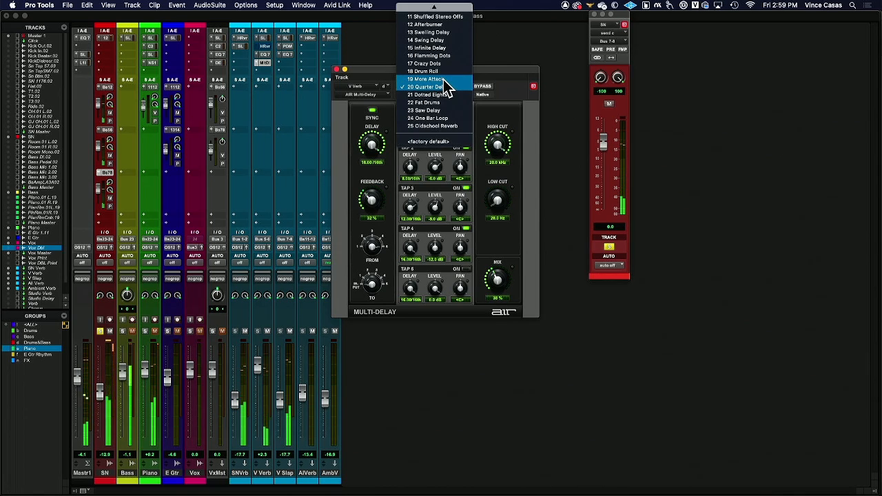
left_click(441, 86)
left_click(436, 87)
left_click(436, 93)
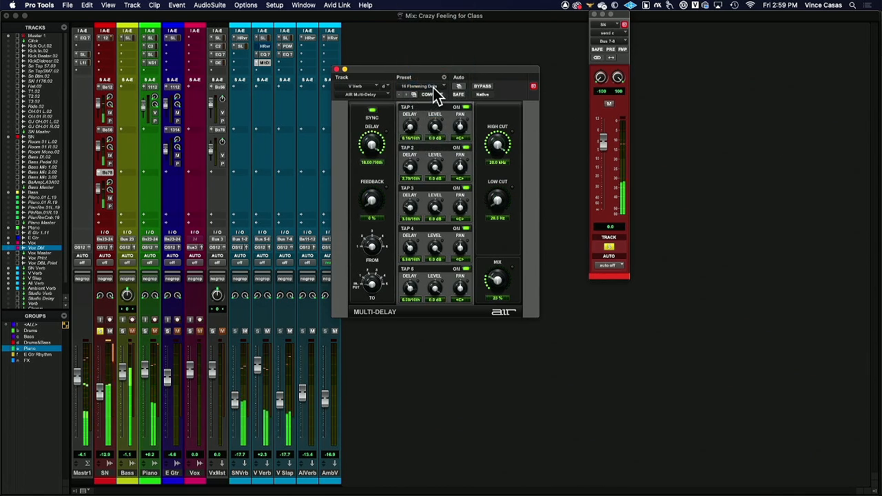
left_click(435, 90)
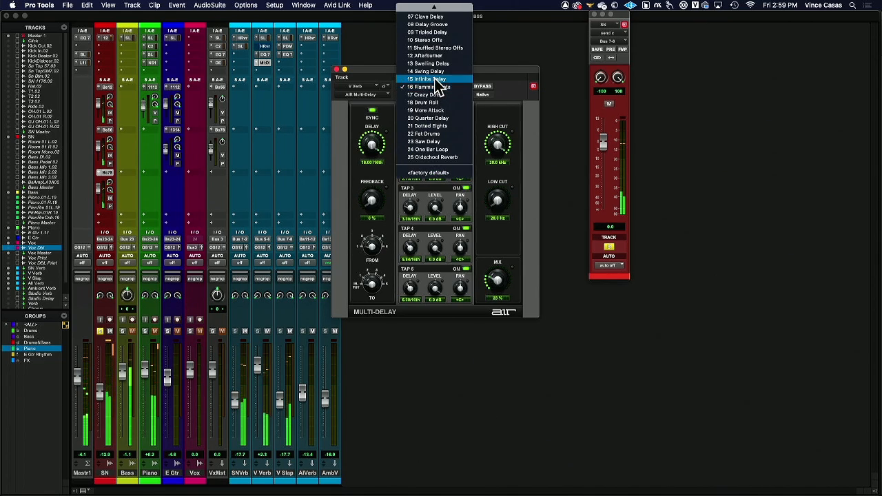
left_click(434, 79)
left_click(433, 87)
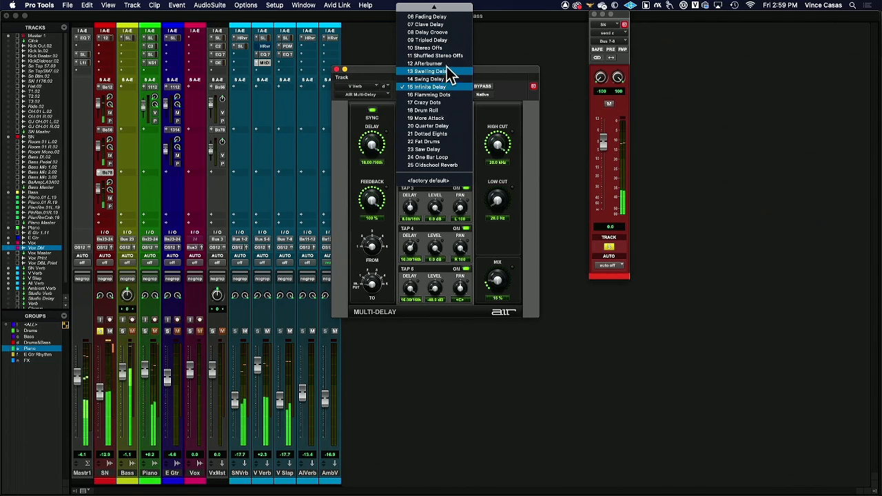
left_click(453, 63)
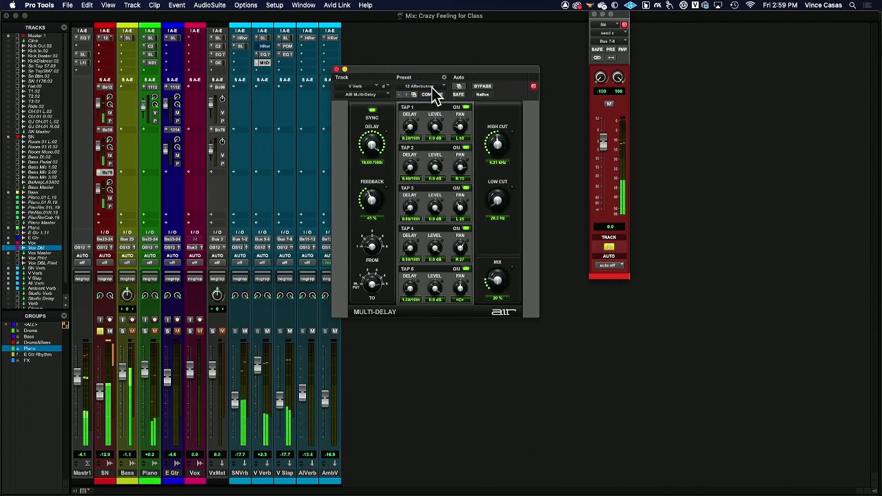
Audition the Multi-Delay presets 07 Clave Delay, 03 Simple Eights and 04 Simple Dotted Eights on the V Verb track
left_click(435, 94)
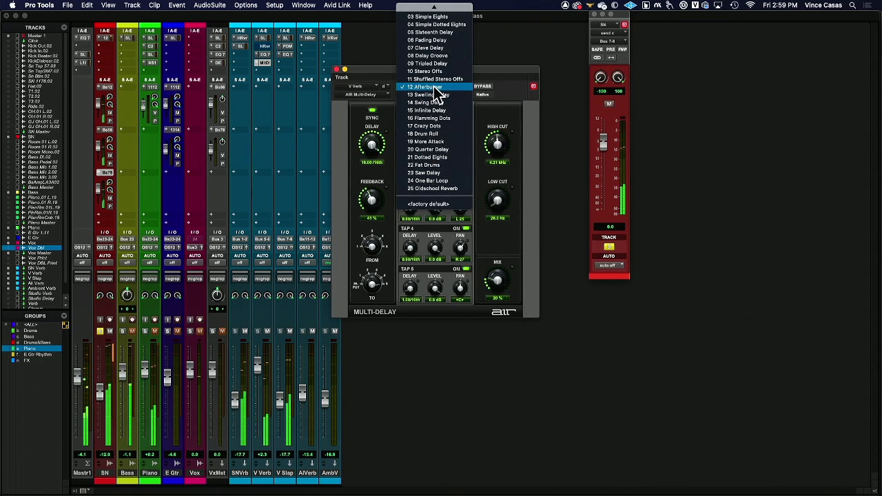
left_click(441, 48)
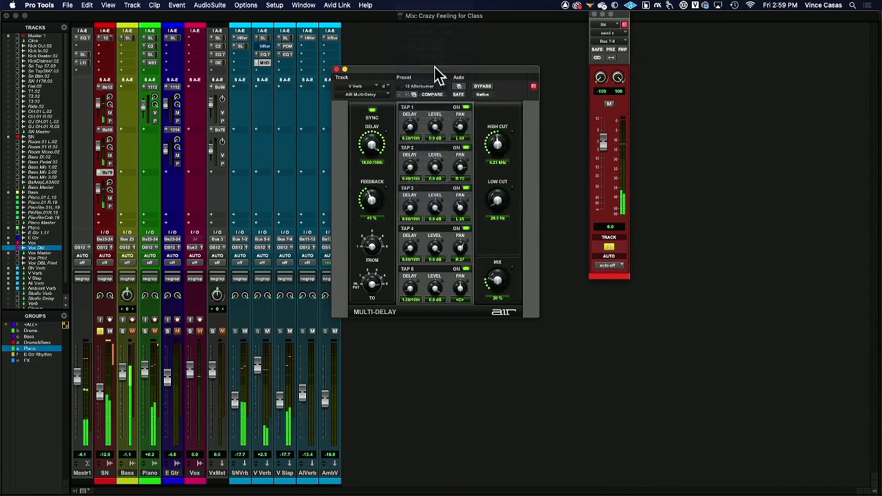
left_click(436, 95)
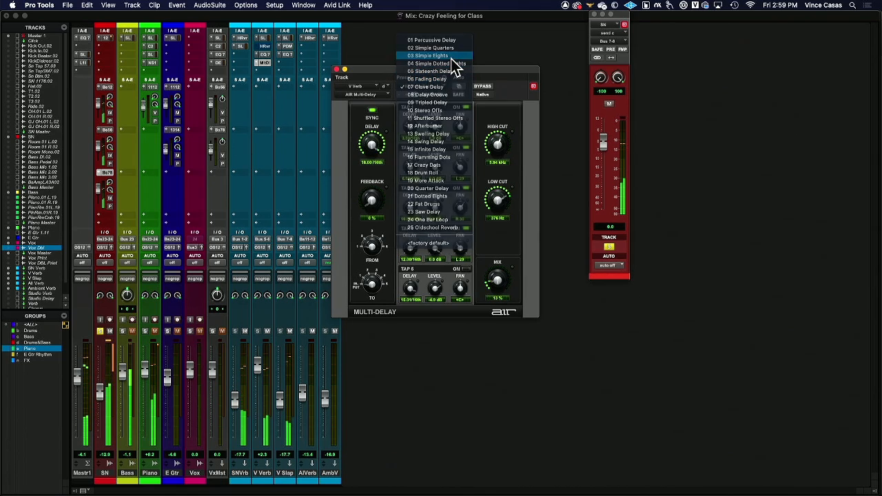
left_click(445, 56)
left_click(435, 88)
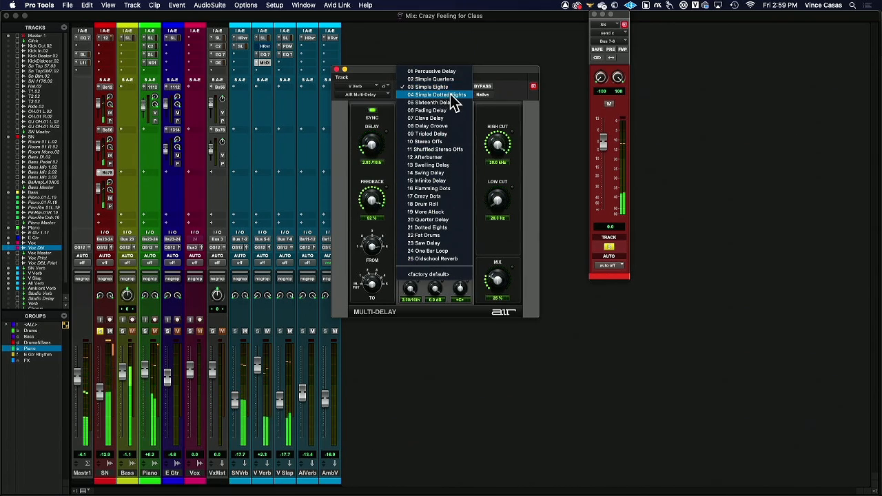
left_click(455, 95)
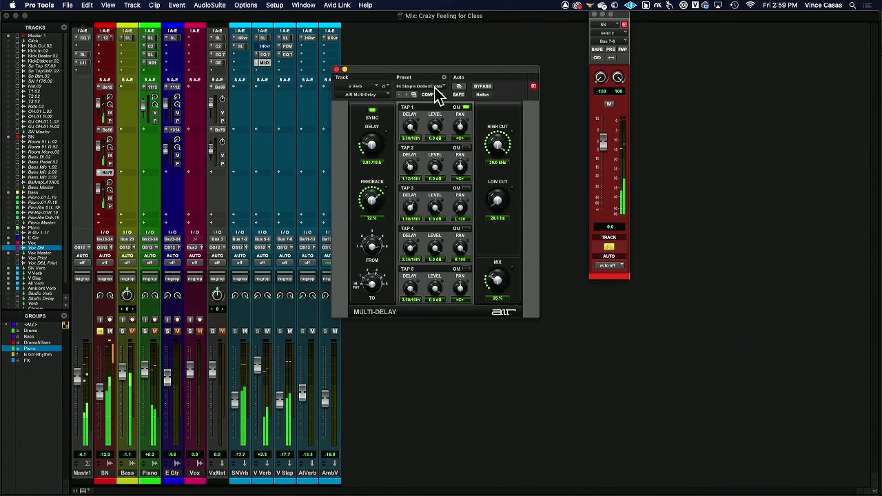
Audition the 02 Simple Quarters delay preset and settle on 10 Stereo Offs
left_click(434, 88)
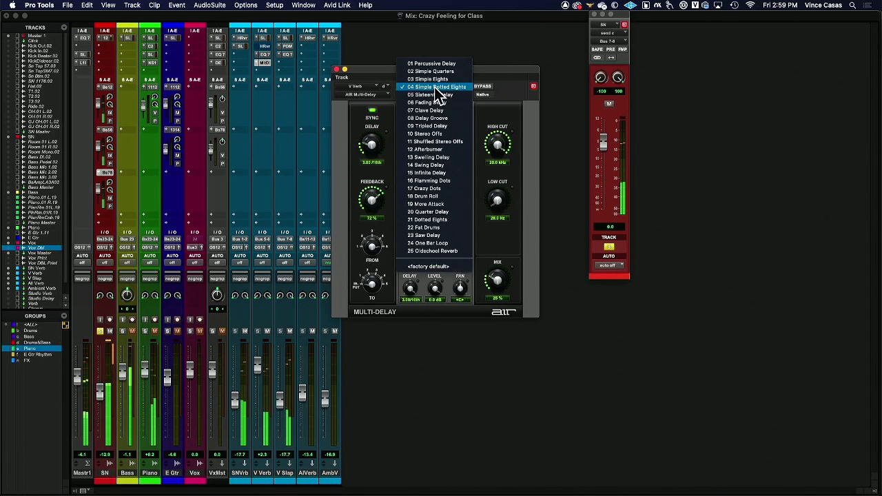
left_click(448, 71)
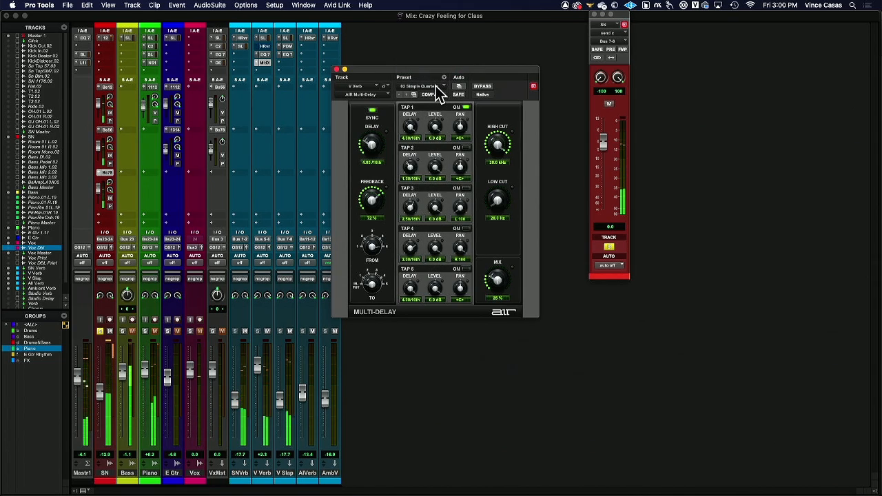
left_click(436, 86)
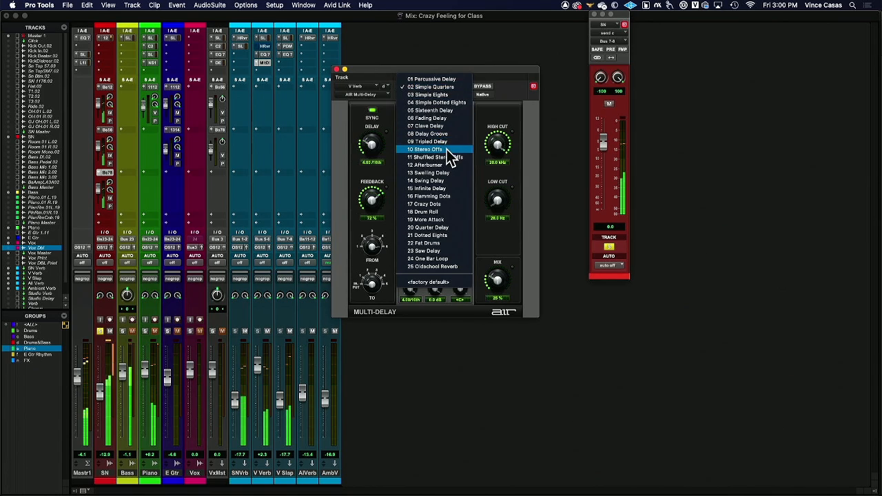
left_click(446, 148)
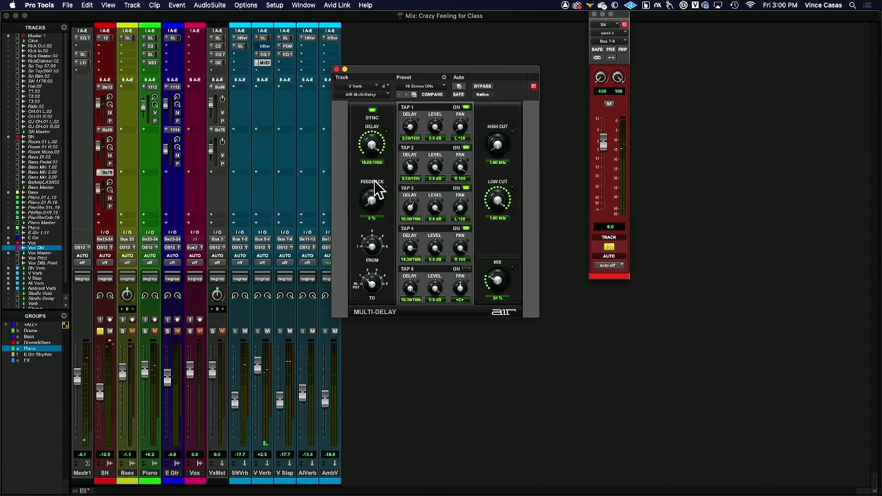
Close the Multi-Delay window and take the SN track out of solo
left_click(336, 71)
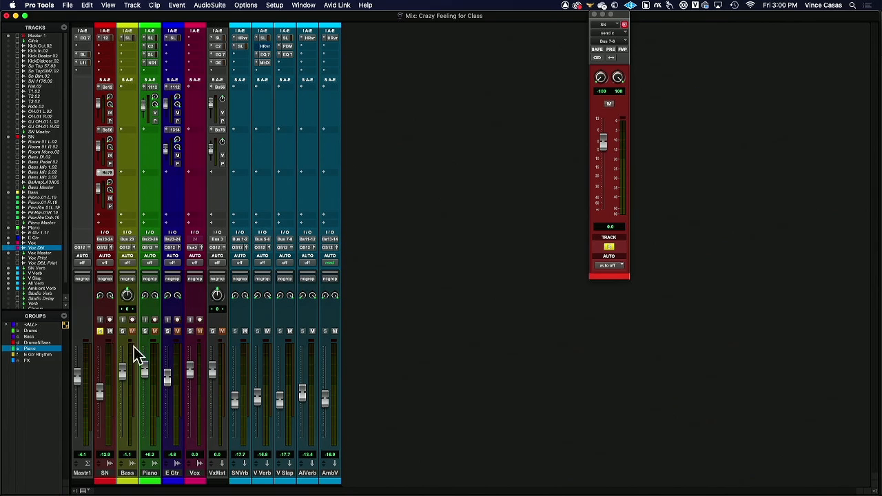
left_click(100, 333)
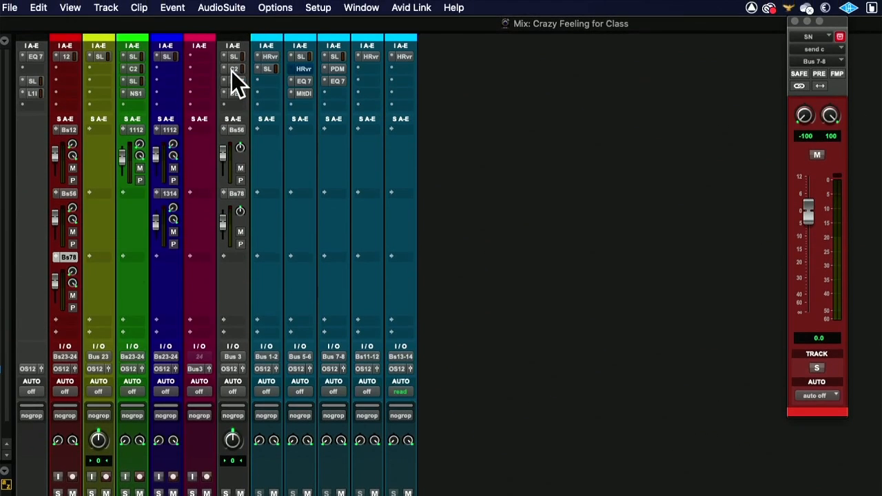
Examine the Vox Master insert chain one plug-in at a time: SSLChannel, CLA-2A, EQ3 7-Band and DeEsser
left_click(234, 56)
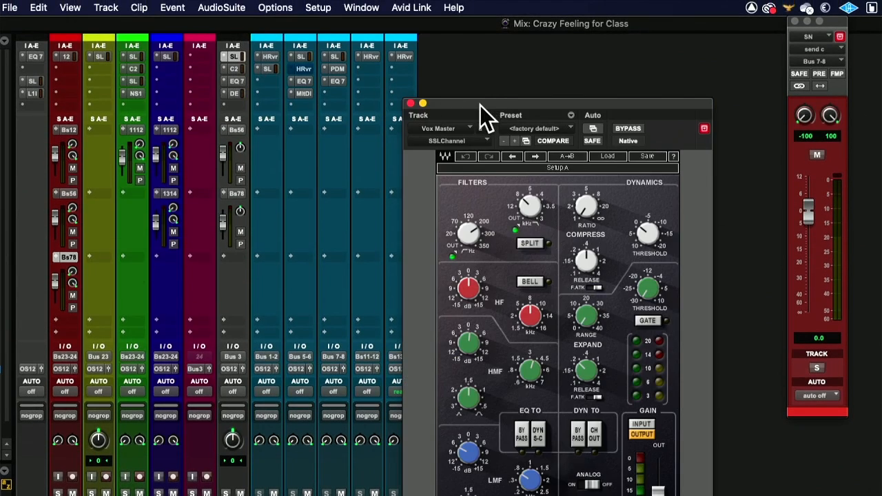
left_click_drag(480, 105, 460, 33)
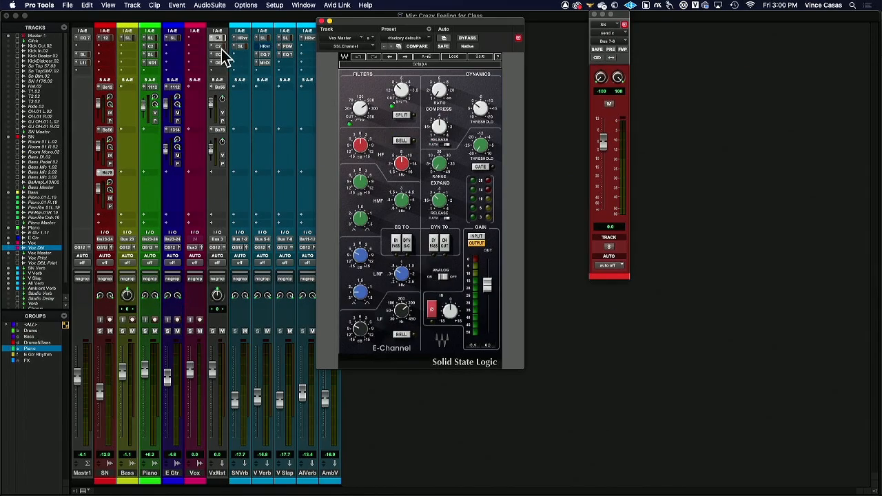
left_click(221, 47)
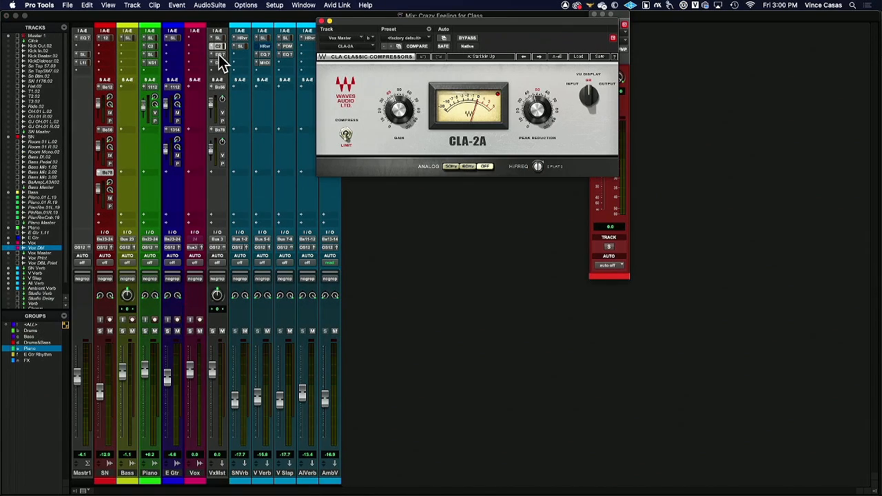
left_click(220, 55)
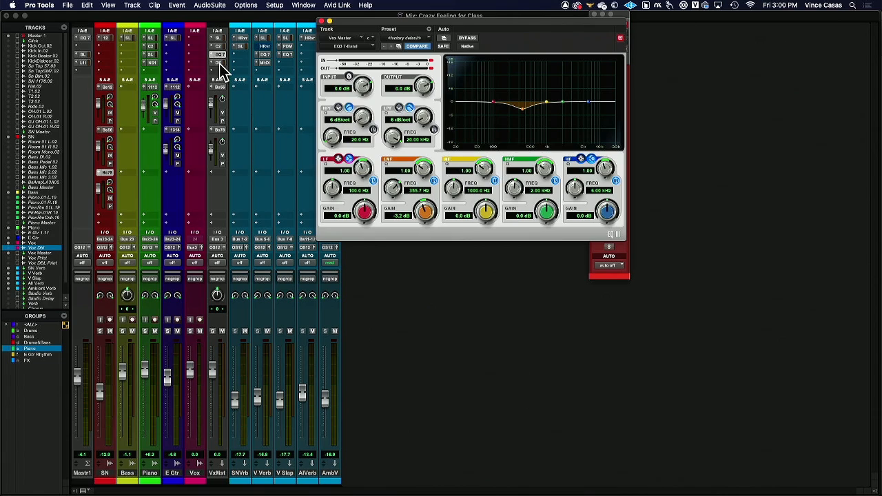
left_click(219, 62)
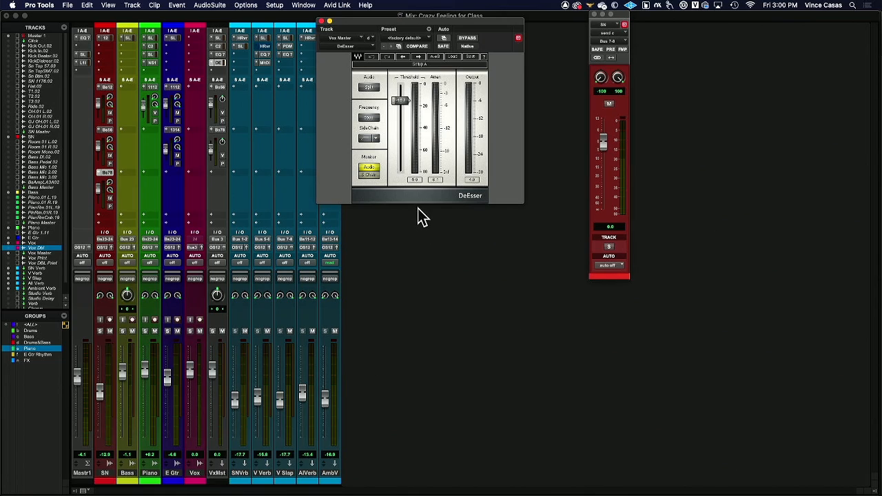
During playback, lower the SN sends to Bus 5-6 and Bus 7-8, the latter to -17.6 dB, and mute both sends
key("space")
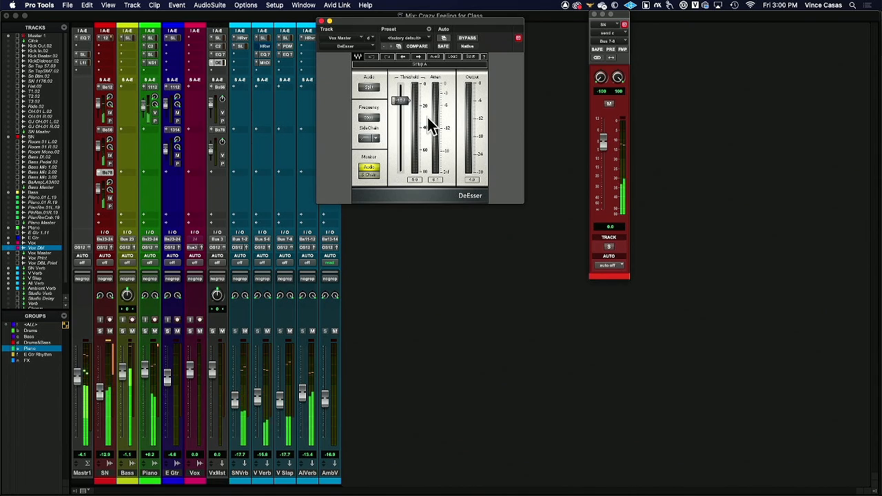
left_click_drag(98, 188, 100, 194)
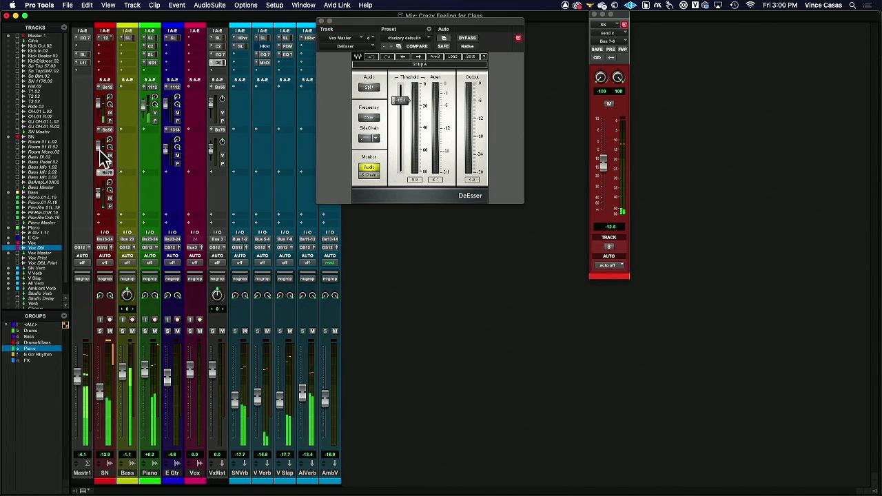
left_click_drag(99, 146, 99, 154)
left_click_drag(100, 193, 100, 195)
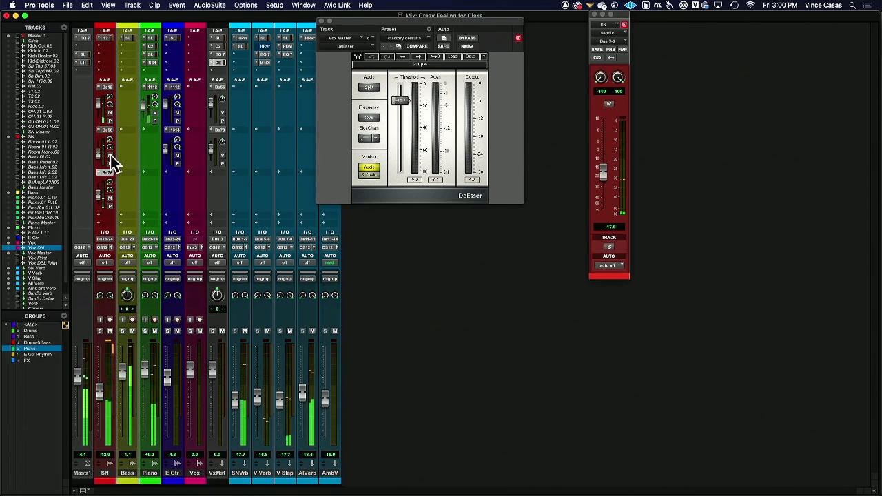
left_click(110, 197)
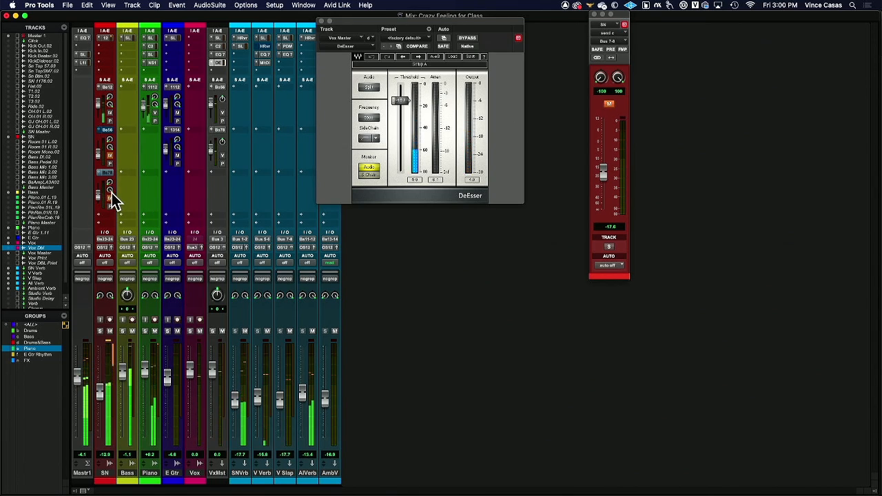
View the Edit window while the Verse 1 vocal plays through the DeEsser, and return to the Mix window
key("super+equal")
left_click(171, 235)
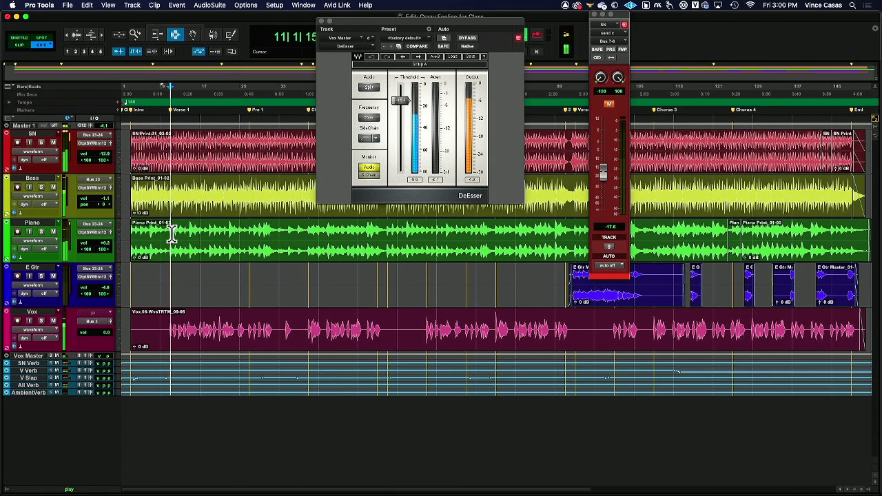
key("super+Tab")
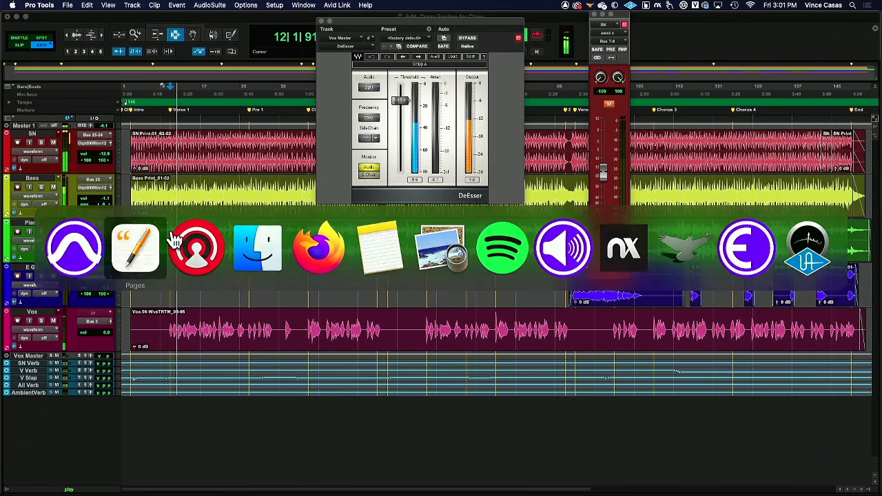
key("super+Tab")
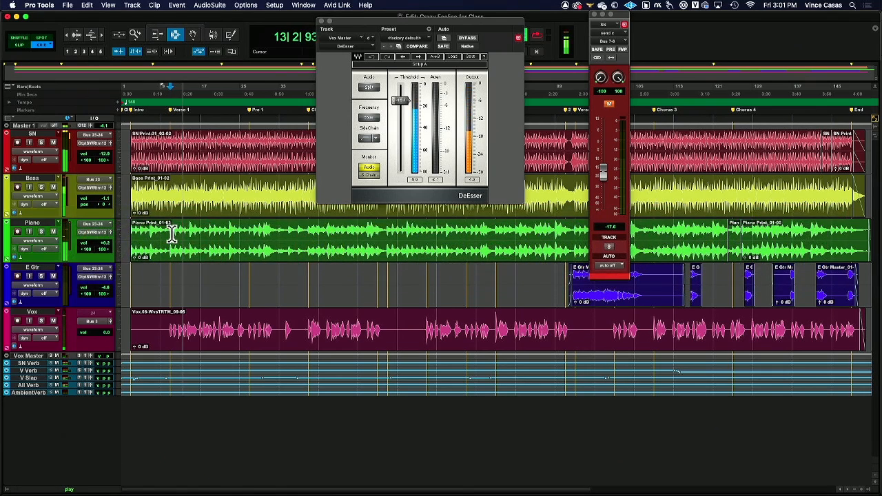
key("super+equal")
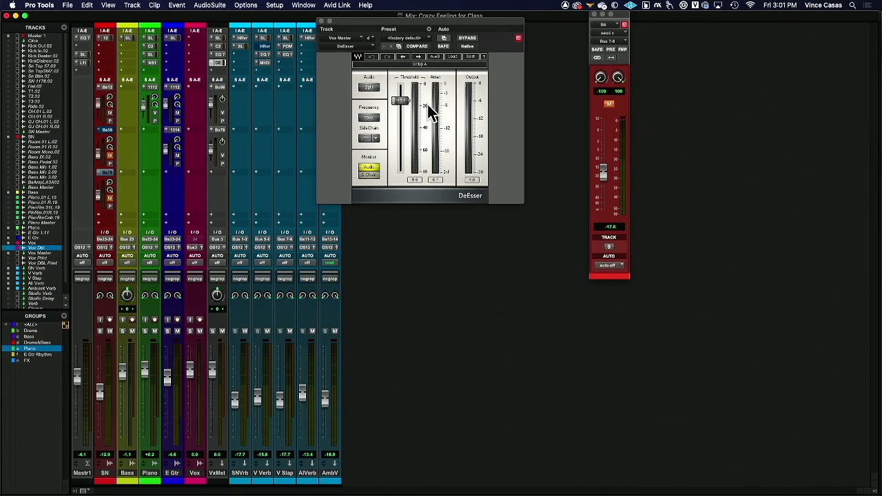
key("super+Tab")
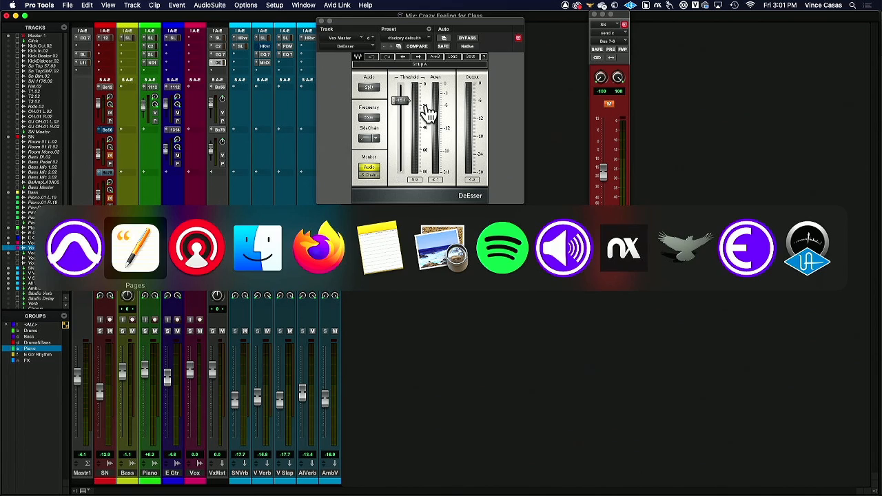
key("super+shift+Tab")
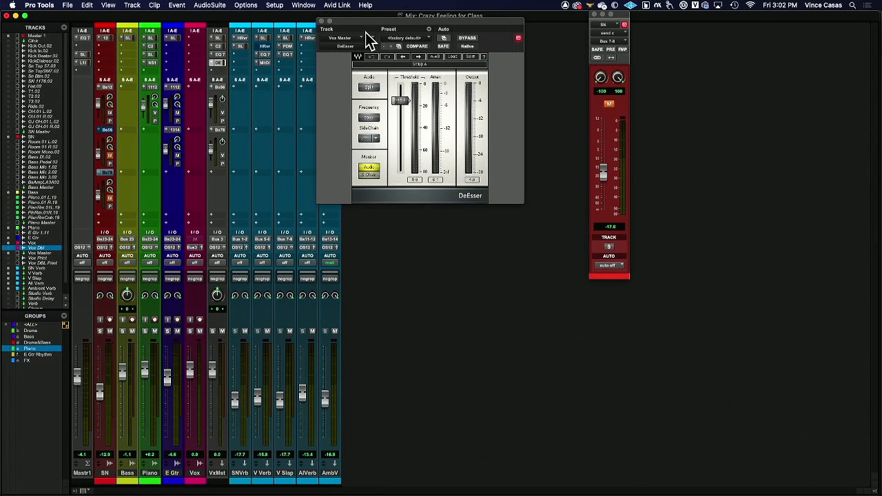
Close the DeEsser and show the Vox Master SSLChannel and the Master 1 SSLComp side by side
left_click(322, 21)
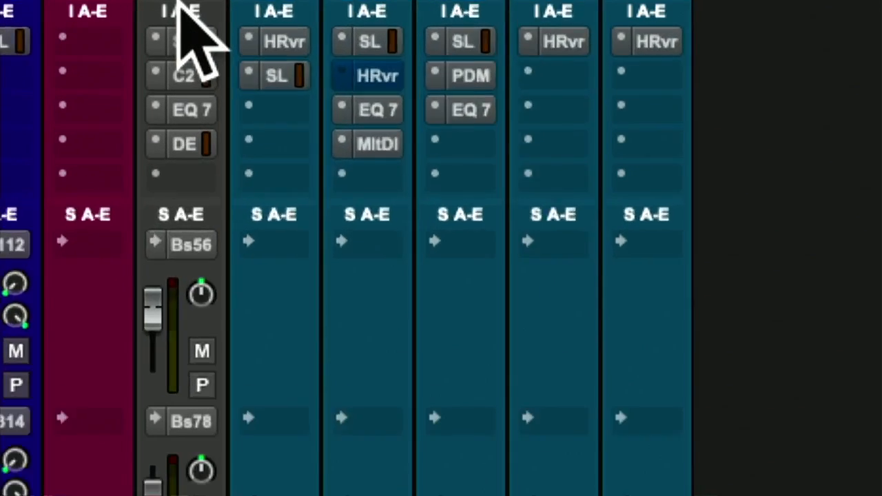
left_click(197, 40)
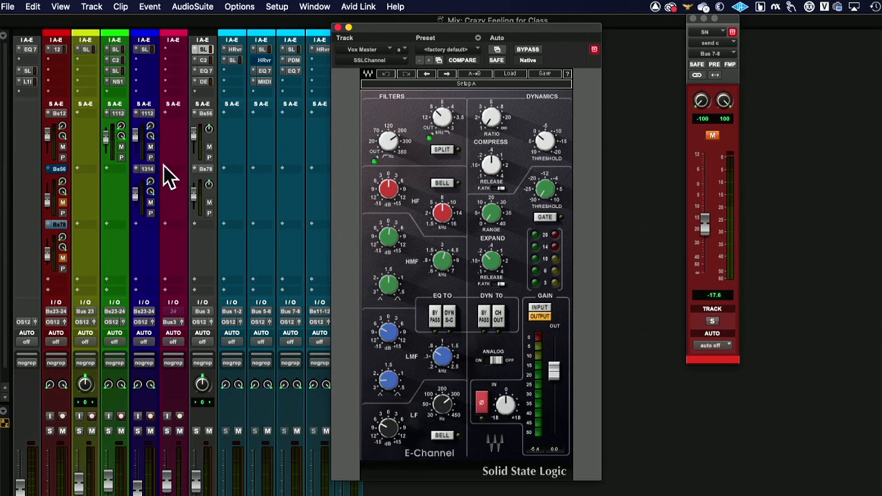
left_click(31, 70)
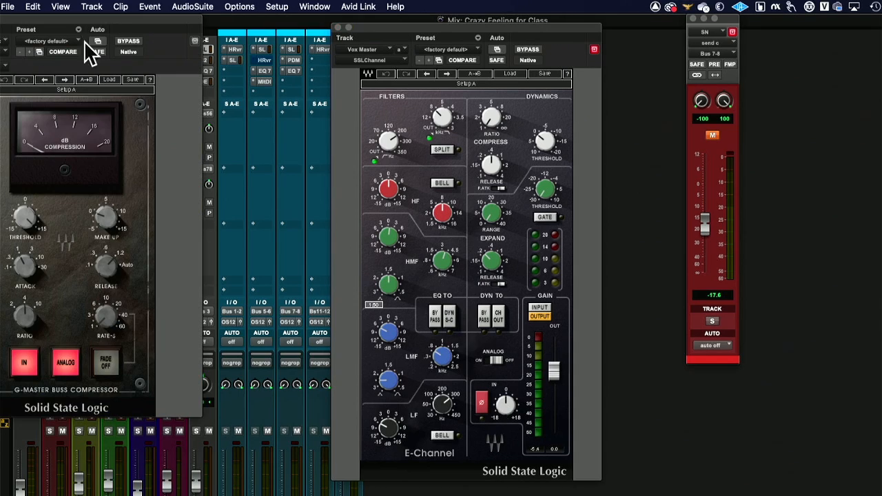
left_click_drag(88, 29, 220, 28)
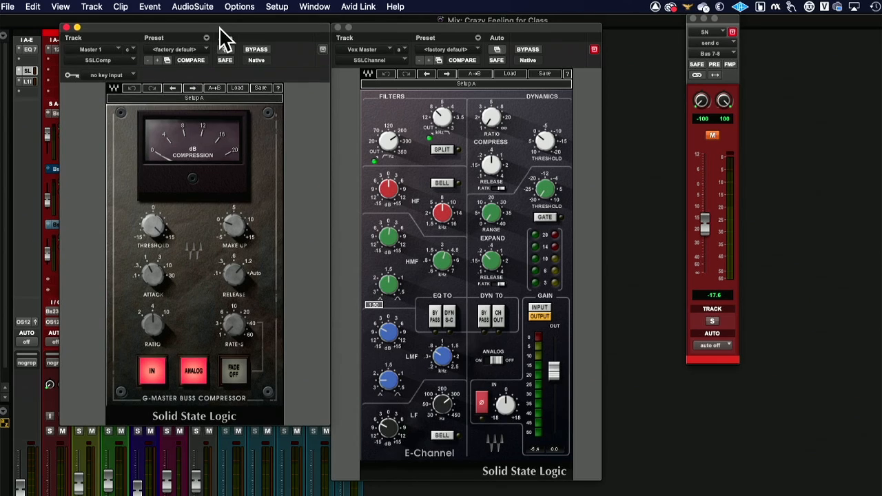